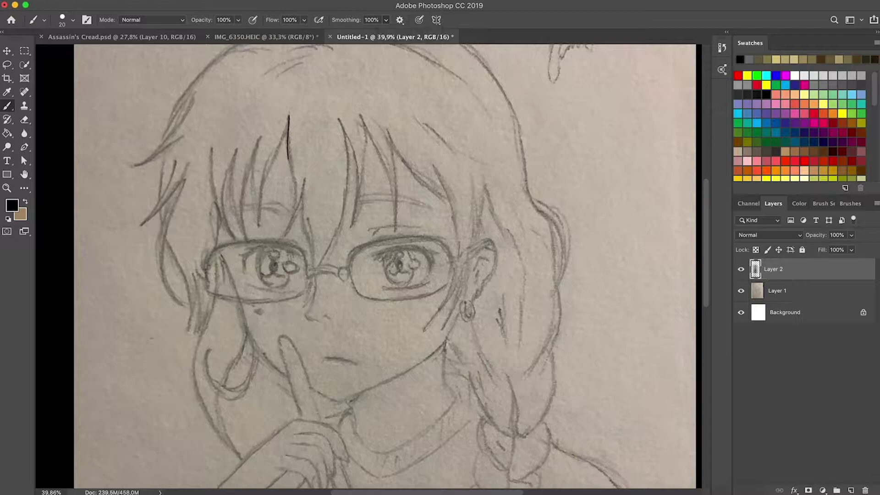
- Undo the last stroke and ink the central fringe strands over the pencil sketch on Layer 2
{"action": "key", "text": "super+z"}
{"action": "key", "text": "r"}
{"action": "mouse_move", "coordinate": [357, 184]}
{"action": "left_mouse_down"}
{"action": "mouse_move", "coordinate": [314, 214]}
{"action": "mouse_move", "coordinate": [435, 165]}
{"action": "left_mouse_up"}
{"action": "left_click_drag", "start_coordinate": [405, 137], "coordinate": [458, 137]}
{"action": "mouse_move", "coordinate": [349, 173]}
{"action": "left_mouse_down"}
{"action": "mouse_move", "coordinate": [247, 240]}
{"action": "mouse_move", "coordinate": [352, 214]}
{"action": "left_mouse_up"}
{"action": "mouse_move", "coordinate": [300, 238]}
{"action": "left_mouse_down"}
{"action": "mouse_move", "coordinate": [268, 297]}
{"action": "mouse_move", "coordinate": [209, 367]}
{"action": "mouse_move", "coordinate": [512, 105]}
{"action": "left_mouse_up"}
{"action": "mouse_move", "coordinate": [484, 167]}
{"action": "left_mouse_down"}
{"action": "mouse_move", "coordinate": [421, 295]}
{"action": "mouse_move", "coordinate": [552, 156]}
{"action": "left_mouse_up"}
{"action": "mouse_move", "coordinate": [521, 207]}
{"action": "left_mouse_down"}
{"action": "mouse_move", "coordinate": [433, 401]}
{"action": "mouse_move", "coordinate": [564, 225]}
{"action": "left_mouse_up"}
- Ink the fringe strands that sweep past the glasses and over the braid-side ear
{"action": "scroll", "coordinate": [369, 266], "scroll_direction": "down", "scroll_amount": 5}
{"action": "scroll", "coordinate": [369, 266], "scroll_direction": "right", "scroll_amount": 5}
{"action": "left_click_drag", "start_coordinate": [381, 126], "coordinate": [398, 300]}
{"action": "scroll", "coordinate": [369, 266], "scroll_direction": "down", "scroll_amount": 3}
{"action": "scroll", "coordinate": [369, 266], "scroll_direction": "left", "scroll_amount": 2}
{"action": "mouse_move", "coordinate": [486, 138]}
{"action": "left_mouse_down"}
{"action": "mouse_move", "coordinate": [401, 310]}
{"action": "mouse_move", "coordinate": [256, 372]}
{"action": "left_mouse_up"}
{"action": "left_click_drag", "start_coordinate": [346, 352], "coordinate": [278, 370]}
{"action": "left_click_drag", "start_coordinate": [509, 198], "coordinate": [343, 355]}
{"action": "mouse_move", "coordinate": [457, 278]}
{"action": "left_mouse_down"}
{"action": "mouse_move", "coordinate": [259, 406]}
{"action": "mouse_move", "coordinate": [559, 211]}
{"action": "left_mouse_up"}
{"action": "left_click_drag", "start_coordinate": [534, 250], "coordinate": [470, 395]}
{"action": "scroll", "coordinate": [470, 395], "scroll_direction": "down", "scroll_amount": 6}
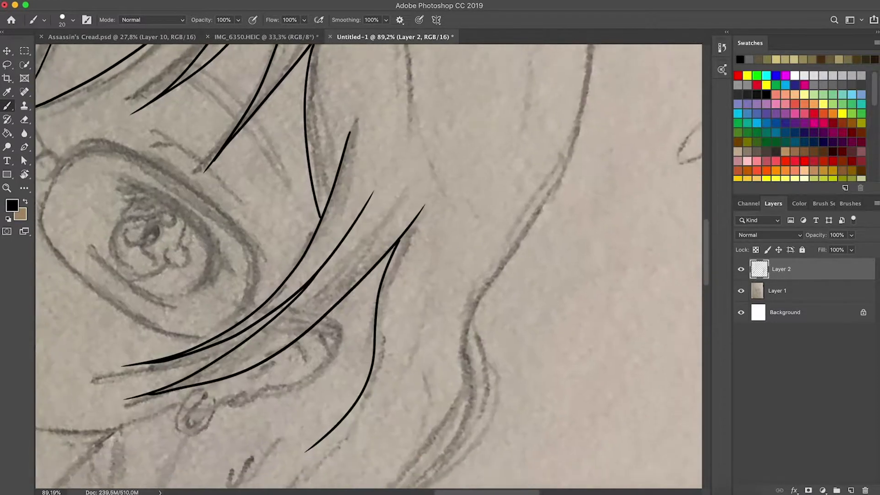
- Ink the thin, pointed fringe strands above the glasses lens on the side away from the braid
{"action": "key", "text": "r"}
{"action": "left_click_drag", "start_coordinate": [354, 99], "coordinate": [202, 229]}
{"action": "scroll", "coordinate": [340, 350], "scroll_direction": "up", "scroll_amount": 5}
{"action": "left_click_drag", "start_coordinate": [340, 350], "coordinate": [285, 45]}
{"action": "key", "text": "b"}
{"action": "left_click_drag", "start_coordinate": [232, 168], "coordinate": [264, 291]}
{"action": "left_click_drag", "start_coordinate": [208, 174], "coordinate": [250, 293]}
{"action": "left_click_drag", "start_coordinate": [216, 212], "coordinate": [252, 296]}
{"action": "left_click_drag", "start_coordinate": [195, 200], "coordinate": [249, 292]}
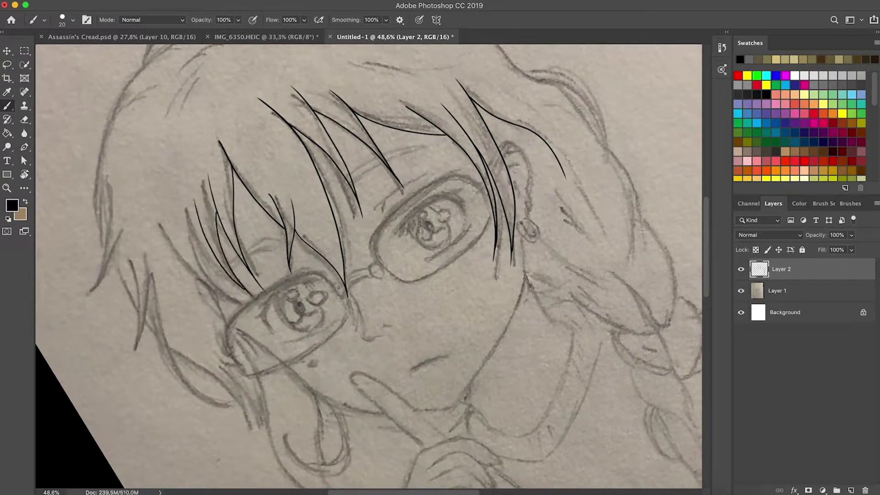
- Ink the outermost fringe strand beside that lens, undoing the misplaced strokes
{"action": "left_click_drag", "start_coordinate": [202, 257], "coordinate": [232, 300]}
{"action": "key", "text": "super+z"}
{"action": "left_click_drag", "start_coordinate": [205, 239], "coordinate": [248, 317]}
{"action": "key", "text": "super+z"}
{"action": "left_click_drag", "start_coordinate": [181, 228], "coordinate": [240, 306]}
- Ink the long loose lock hanging beside the cheek, with its inner strand and the outer hair contour
{"action": "left_click_drag", "start_coordinate": [206, 270], "coordinate": [304, 486]}
{"action": "mouse_move", "coordinate": [304, 486]}
{"action": "left_mouse_down"}
{"action": "mouse_move", "coordinate": [244, 347]}
{"action": "mouse_move", "coordinate": [295, 377]}
{"action": "left_mouse_up"}
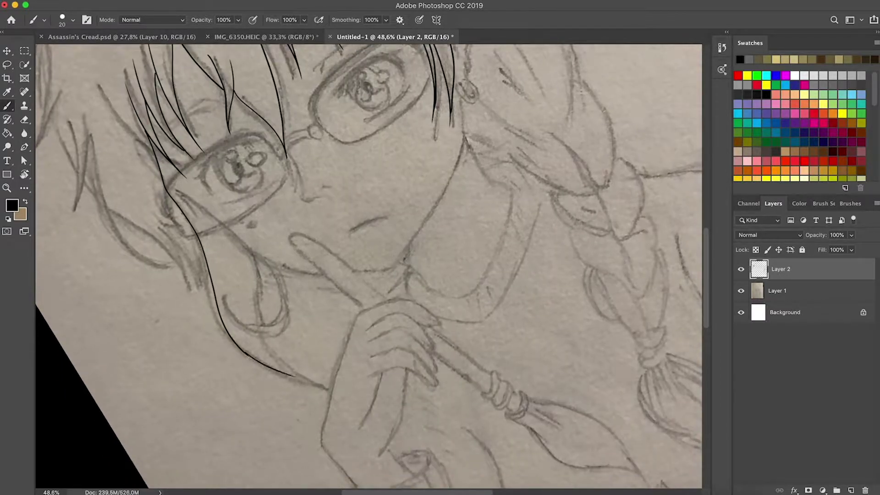
{"action": "key", "text": "super+z"}
{"action": "mouse_move", "coordinate": [248, 246]}
{"action": "left_mouse_down"}
{"action": "mouse_move", "coordinate": [274, 364]}
{"action": "mouse_move", "coordinate": [309, 379]}
{"action": "left_mouse_up"}
{"action": "left_click_drag", "start_coordinate": [274, 258], "coordinate": [280, 328]}
{"action": "left_click_drag", "start_coordinate": [133, 158], "coordinate": [241, 182]}
{"action": "mouse_move", "coordinate": [166, 205]}
{"action": "left_mouse_down"}
{"action": "mouse_move", "coordinate": [198, 284]}
{"action": "mouse_move", "coordinate": [307, 370]}
{"action": "left_mouse_up"}
{"action": "key", "text": "super+z"}
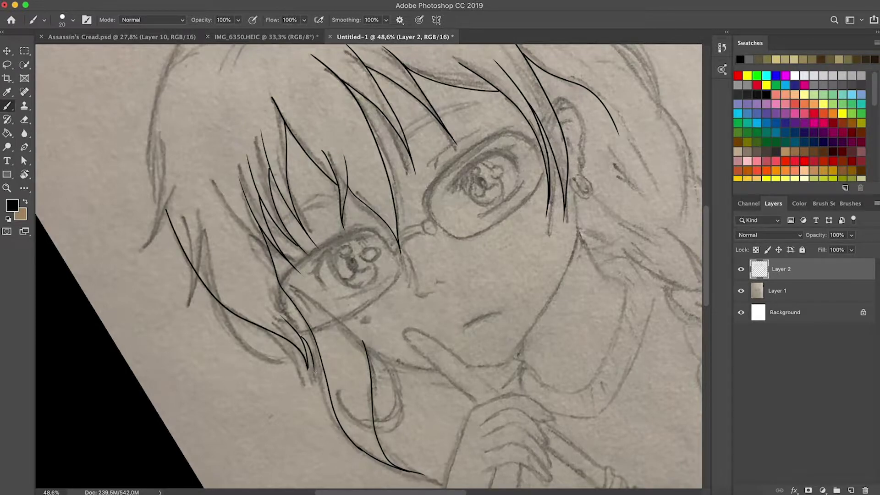
- Ink the outer side hair and its pointed tips opposite the braid, undoing strokes that miss the sketch
{"action": "mouse_move", "coordinate": [297, 278]}
{"action": "left_mouse_down"}
{"action": "mouse_move", "coordinate": [321, 303]}
{"action": "mouse_move", "coordinate": [363, 382]}
{"action": "left_mouse_up"}
{"action": "mouse_move", "coordinate": [228, 243]}
{"action": "left_mouse_down"}
{"action": "mouse_move", "coordinate": [215, 357]}
{"action": "mouse_move", "coordinate": [226, 365]}
{"action": "left_mouse_up"}
{"action": "key", "text": "super+z"}
{"action": "left_click_drag", "start_coordinate": [238, 280], "coordinate": [219, 361]}
{"action": "key", "text": "super+z"}
{"action": "left_click_drag", "start_coordinate": [250, 261], "coordinate": [221, 365]}
{"action": "key", "text": "super+z"}
{"action": "left_click_drag", "start_coordinate": [242, 249], "coordinate": [263, 300]}
{"action": "mouse_move", "coordinate": [240, 355]}
{"action": "left_mouse_down"}
{"action": "mouse_move", "coordinate": [247, 270]}
{"action": "mouse_move", "coordinate": [286, 224]}
{"action": "left_mouse_up"}
{"action": "left_click_drag", "start_coordinate": [277, 229], "coordinate": [197, 232]}
- Hide the pencil sketch layer to check the hair line art, and show it again
{"action": "key", "text": "r"}
{"action": "left_click_drag", "start_coordinate": [480, 289], "coordinate": [452, 344]}
{"action": "left_click", "coordinate": [741, 291]}
{"action": "left_click", "coordinate": [742, 290]}
- Ink the head's outer hair contour from the side tips up to the crown
{"action": "scroll", "coordinate": [298, 208], "scroll_direction": "up", "scroll_amount": 1}
{"action": "key", "text": "b"}
{"action": "scroll", "coordinate": [299, 207], "scroll_direction": "up", "scroll_amount": 5}
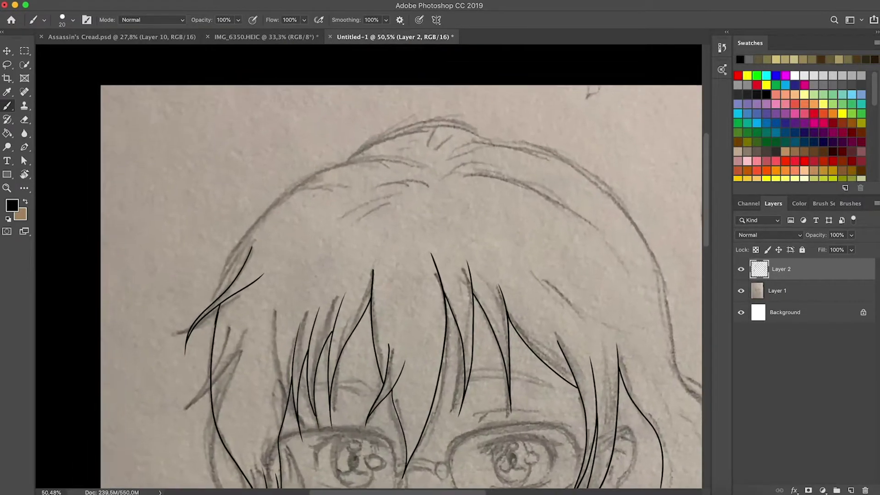
{"action": "mouse_move", "coordinate": [225, 274]}
{"action": "left_mouse_down"}
{"action": "mouse_move", "coordinate": [347, 174]}
{"action": "mouse_move", "coordinate": [408, 181]}
{"action": "left_mouse_up"}
{"action": "key", "text": "super+z"}
{"action": "key", "text": "r"}
{"action": "mouse_move", "coordinate": [461, 170]}
{"action": "left_mouse_down"}
{"action": "mouse_move", "coordinate": [393, 137]}
{"action": "mouse_move", "coordinate": [231, 256]}
{"action": "mouse_move", "coordinate": [241, 401]}
{"action": "left_mouse_up"}
{"action": "scroll", "coordinate": [371, 264], "scroll_direction": "up", "scroll_amount": 2}
{"action": "key", "text": "b"}
{"action": "left_click_drag", "start_coordinate": [321, 183], "coordinate": [273, 251]}
{"action": "mouse_move", "coordinate": [241, 220]}
{"action": "left_mouse_down"}
{"action": "mouse_move", "coordinate": [270, 181]}
{"action": "mouse_move", "coordinate": [377, 125]}
{"action": "left_mouse_up"}
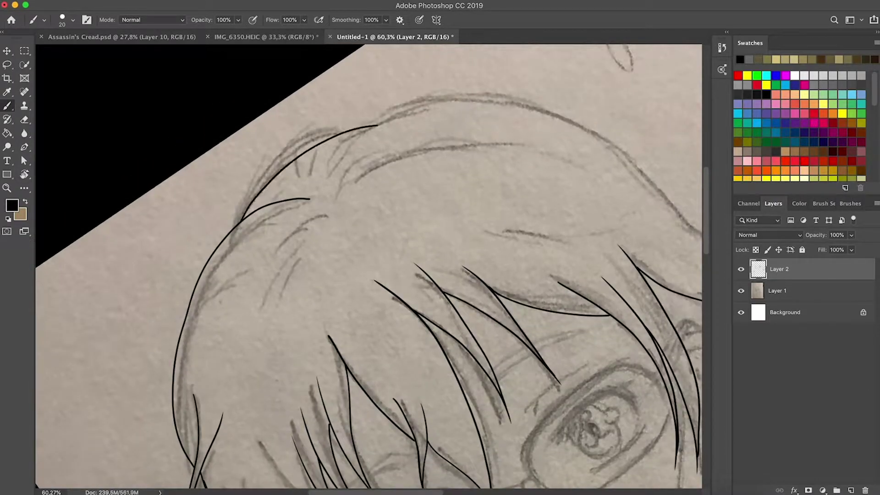
- Ink the hair outline from the crown toward the braid side, undoing the strokes that miss
{"action": "left_click_drag", "start_coordinate": [444, 146], "coordinate": [321, 193]}
{"action": "mouse_move", "coordinate": [252, 172]}
{"action": "left_mouse_down"}
{"action": "mouse_move", "coordinate": [460, 170]}
{"action": "mouse_move", "coordinate": [652, 349]}
{"action": "mouse_move", "coordinate": [448, 245]}
{"action": "mouse_move", "coordinate": [347, 123]}
{"action": "mouse_move", "coordinate": [343, 285]}
{"action": "left_mouse_up"}
{"action": "key", "text": "r"}
{"action": "key", "text": "b"}
{"action": "key", "text": "super+z"}
{"action": "mouse_move", "coordinate": [346, 224]}
{"action": "left_mouse_down"}
{"action": "mouse_move", "coordinate": [341, 258]}
{"action": "mouse_move", "coordinate": [423, 244]}
{"action": "left_mouse_up"}
{"action": "key", "text": "super+z"}
- Ink the outer contour of the side hair down to the first V-shaped braid segment
{"action": "left_click_drag", "start_coordinate": [250, 277], "coordinate": [300, 428]}
{"action": "left_click_drag", "start_coordinate": [300, 428], "coordinate": [288, 445]}
{"action": "mouse_move", "coordinate": [440, 135]}
{"action": "left_mouse_down"}
{"action": "mouse_move", "coordinate": [442, 207]}
{"action": "mouse_move", "coordinate": [341, 369]}
{"action": "mouse_move", "coordinate": [357, 317]}
{"action": "left_mouse_up"}
{"action": "mouse_move", "coordinate": [306, 392]}
{"action": "left_mouse_down"}
{"action": "mouse_move", "coordinate": [325, 356]}
{"action": "mouse_move", "coordinate": [333, 300]}
{"action": "left_mouse_up"}
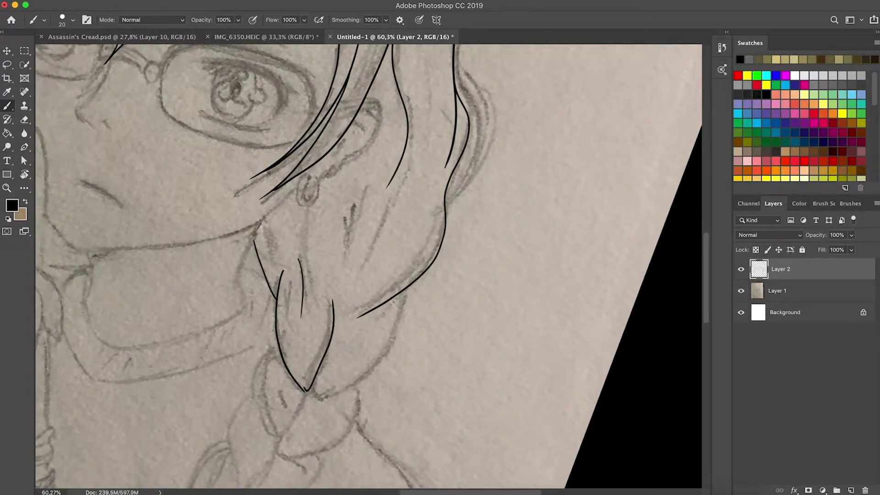
- Add short detail strands to the side hair behind the ear and inside the top braid segment
{"action": "left_click_drag", "start_coordinate": [340, 221], "coordinate": [345, 257]}
{"action": "left_click_drag", "start_coordinate": [355, 206], "coordinate": [357, 237]}
{"action": "left_click_drag", "start_coordinate": [375, 243], "coordinate": [343, 306]}
{"action": "left_click_drag", "start_coordinate": [428, 224], "coordinate": [380, 292]}
{"action": "mouse_move", "coordinate": [407, 160]}
{"action": "left_mouse_down"}
{"action": "mouse_move", "coordinate": [414, 167]}
{"action": "mouse_move", "coordinate": [377, 273]}
{"action": "left_mouse_up"}
{"action": "key", "text": "super+z"}
{"action": "left_click_drag", "start_coordinate": [407, 162], "coordinate": [373, 291]}
{"action": "key", "text": "super+z"}
- Ink the outer lobe of the braid's top section and the strands leading into it
{"action": "left_click_drag", "start_coordinate": [403, 220], "coordinate": [362, 223]}
{"action": "left_click_drag", "start_coordinate": [339, 293], "coordinate": [413, 220]}
{"action": "mouse_move", "coordinate": [403, 215]}
{"action": "left_mouse_down"}
{"action": "mouse_move", "coordinate": [427, 199]}
{"action": "mouse_move", "coordinate": [444, 141]}
{"action": "left_mouse_up"}
{"action": "mouse_move", "coordinate": [478, 157]}
{"action": "left_mouse_down"}
{"action": "mouse_move", "coordinate": [459, 202]}
{"action": "mouse_move", "coordinate": [405, 243]}
{"action": "left_mouse_up"}
{"action": "key", "text": "super+z"}
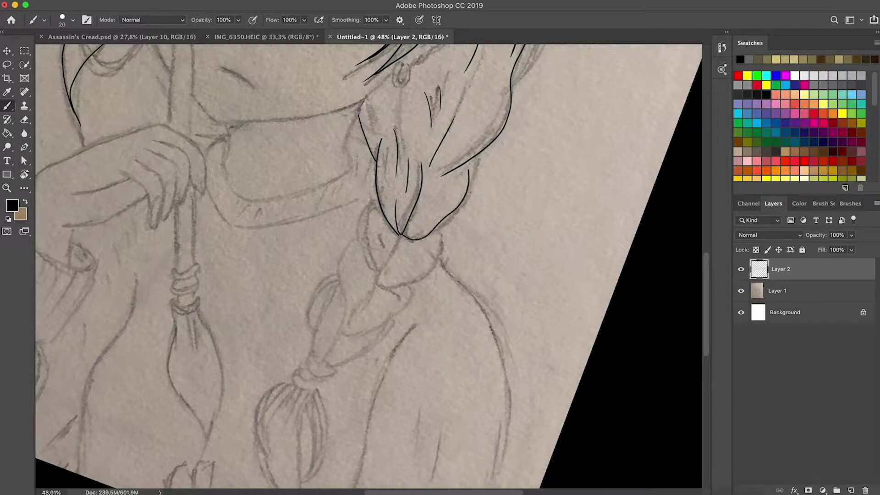
- Ink the interlocking middle segments of the braid with their inner strand lines
{"action": "scroll", "coordinate": [378, 260], "scroll_direction": "up", "scroll_amount": 3}
{"action": "left_click_drag", "start_coordinate": [376, 173], "coordinate": [413, 224]}
{"action": "left_click_drag", "start_coordinate": [461, 253], "coordinate": [380, 272]}
{"action": "scroll", "coordinate": [367, 266], "scroll_direction": "down", "scroll_amount": 4}
{"action": "left_click_drag", "start_coordinate": [380, 135], "coordinate": [351, 294]}
{"action": "left_click_drag", "start_coordinate": [400, 183], "coordinate": [363, 280]}
{"action": "mouse_move", "coordinate": [444, 193]}
{"action": "left_mouse_down"}
{"action": "mouse_move", "coordinate": [351, 293]}
{"action": "mouse_move", "coordinate": [384, 182]}
{"action": "left_mouse_up"}
{"action": "scroll", "coordinate": [366, 266], "scroll_direction": "down", "scroll_amount": 3}
{"action": "scroll", "coordinate": [366, 266], "scroll_direction": "left", "scroll_amount": 4}
{"action": "key", "text": "super+z"}
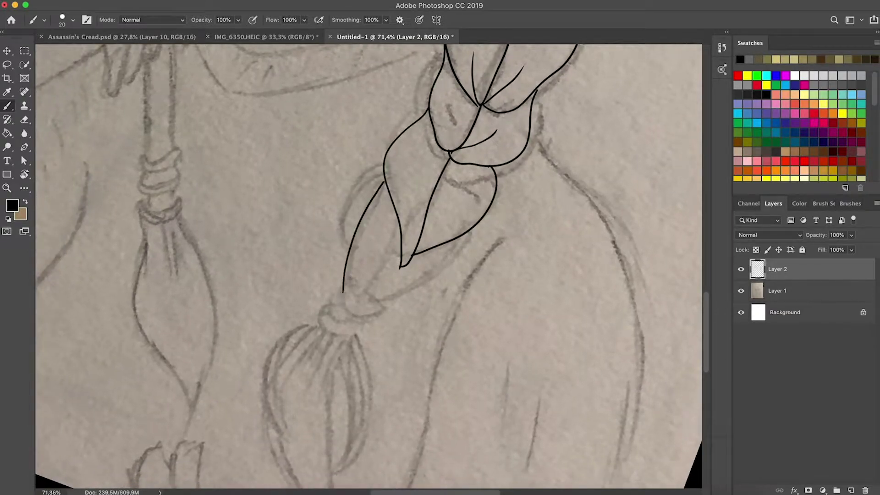
- Ink the lowest braid segment and the upper edge of the hair tie, undoing the extra strand strokes
{"action": "left_click_drag", "start_coordinate": [472, 230], "coordinate": [372, 298]}
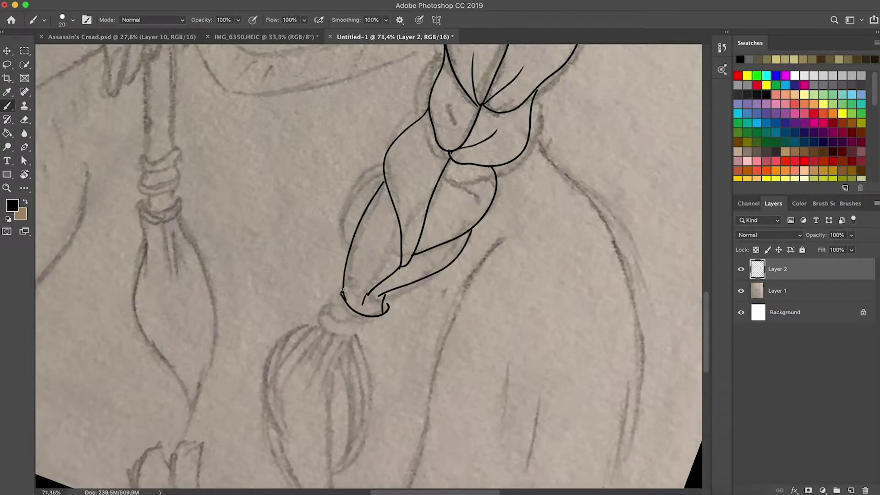
{"action": "left_click_drag", "start_coordinate": [358, 207], "coordinate": [352, 263]}
{"action": "mouse_move", "coordinate": [386, 175]}
{"action": "left_mouse_down"}
{"action": "mouse_move", "coordinate": [359, 212]}
{"action": "mouse_move", "coordinate": [353, 263]}
{"action": "left_mouse_up"}
{"action": "key", "text": "super+z"}
{"action": "key", "text": "super+z"}
{"action": "scroll", "coordinate": [367, 266], "scroll_direction": "down", "scroll_amount": 3}
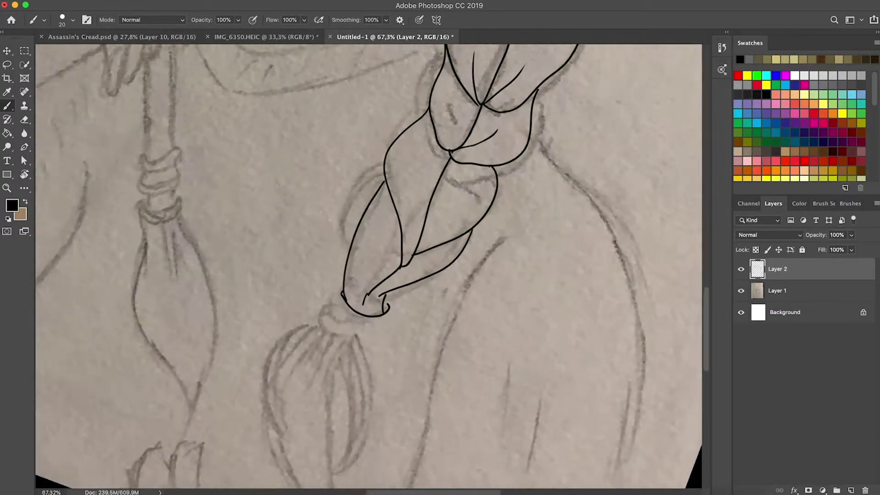
- Ink the band of the hair tie at the end of the braid
{"action": "scroll", "coordinate": [367, 266], "scroll_direction": "up", "scroll_amount": 3}
{"action": "scroll", "coordinate": [366, 266], "scroll_direction": "right", "scroll_amount": 3}
{"action": "key", "text": "r"}
{"action": "left_click_drag", "start_coordinate": [465, 204], "coordinate": [465, 329]}
{"action": "mouse_move", "coordinate": [366, 173]}
{"action": "left_mouse_down"}
{"action": "mouse_move", "coordinate": [387, 141]}
{"action": "mouse_move", "coordinate": [369, 195]}
{"action": "mouse_move", "coordinate": [379, 195]}
{"action": "left_mouse_up"}
{"action": "key", "text": "super+z"}
{"action": "left_click_drag", "start_coordinate": [357, 168], "coordinate": [379, 140]}
- Ink the outline and inner strands of the tuft of hair below the hair tie
{"action": "key", "text": "r"}
{"action": "mouse_move", "coordinate": [432, 192]}
{"action": "left_mouse_down"}
{"action": "mouse_move", "coordinate": [254, 157]}
{"action": "mouse_move", "coordinate": [238, 176]}
{"action": "mouse_move", "coordinate": [244, 310]}
{"action": "mouse_move", "coordinate": [340, 409]}
{"action": "left_mouse_up"}
{"action": "scroll", "coordinate": [271, 229], "scroll_direction": "down", "scroll_amount": 3}
{"action": "left_click_drag", "start_coordinate": [292, 192], "coordinate": [335, 307]}
{"action": "left_click_drag", "start_coordinate": [298, 224], "coordinate": [334, 303]}
{"action": "left_click_drag", "start_coordinate": [313, 238], "coordinate": [342, 413]}
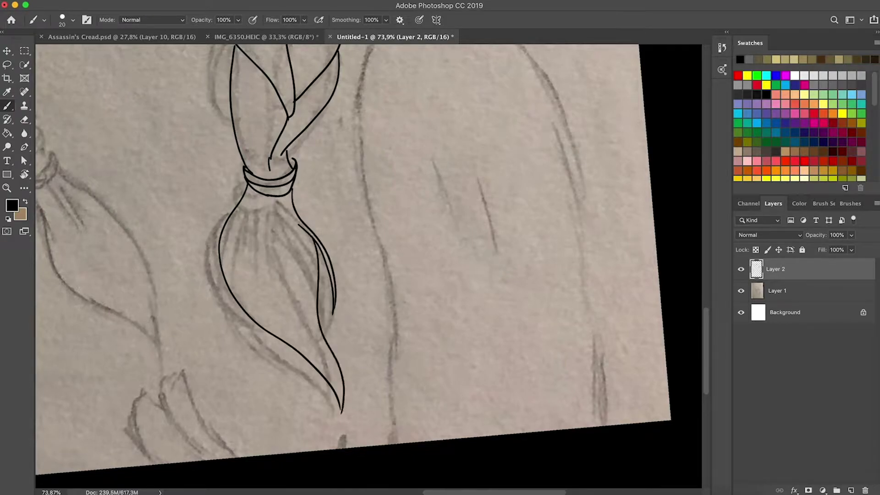
{"action": "left_click_drag", "start_coordinate": [257, 194], "coordinate": [251, 250]}
{"action": "left_click_drag", "start_coordinate": [269, 197], "coordinate": [277, 260]}
- View the whole upright drawing and toggle the pencil sketch layer to check the finished hair lines
{"action": "key", "text": "super+0"}
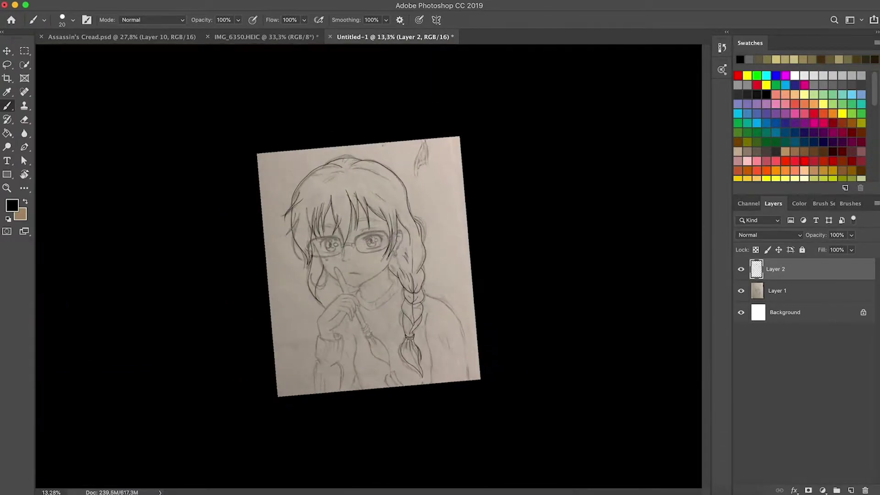
{"action": "key", "text": "r"}
{"action": "left_click", "coordinate": [741, 291]}
{"action": "left_click", "coordinate": [742, 291]}
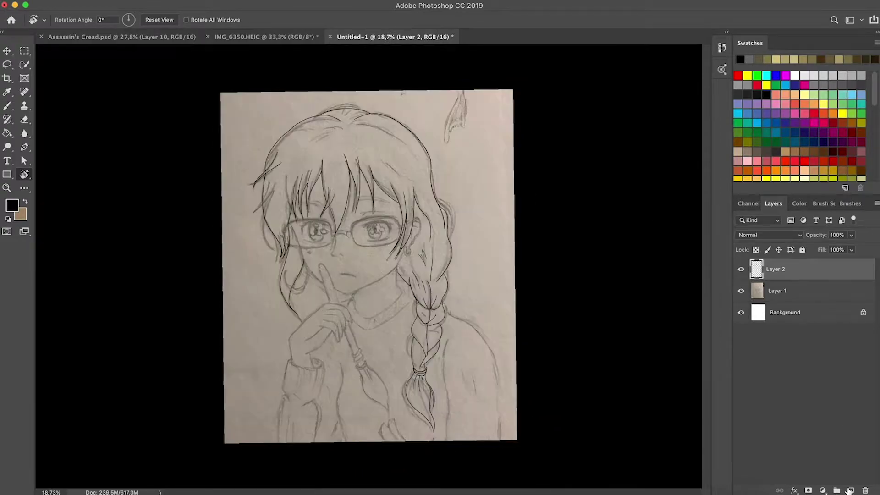
- Create a new layer above the hair line art and ink the glasses' bridge and the braid-side lens's top rim
{"action": "left_click", "coordinate": [851, 490]}
{"action": "key", "text": "b"}
{"action": "scroll", "coordinate": [501, 243], "scroll_direction": "up", "scroll_amount": 5}
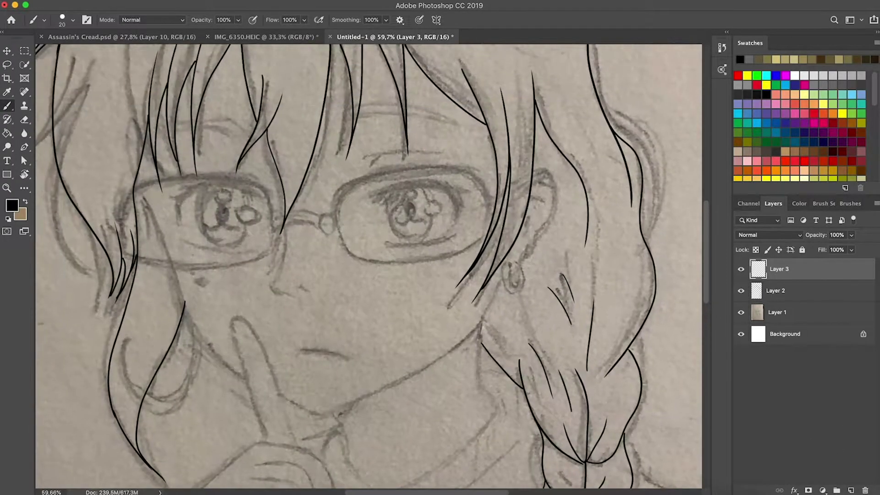
{"action": "key", "text": "r"}
{"action": "left_click_drag", "start_coordinate": [369, 222], "coordinate": [321, 276]}
{"action": "scroll", "coordinate": [368, 266], "scroll_direction": "up", "scroll_amount": 2}
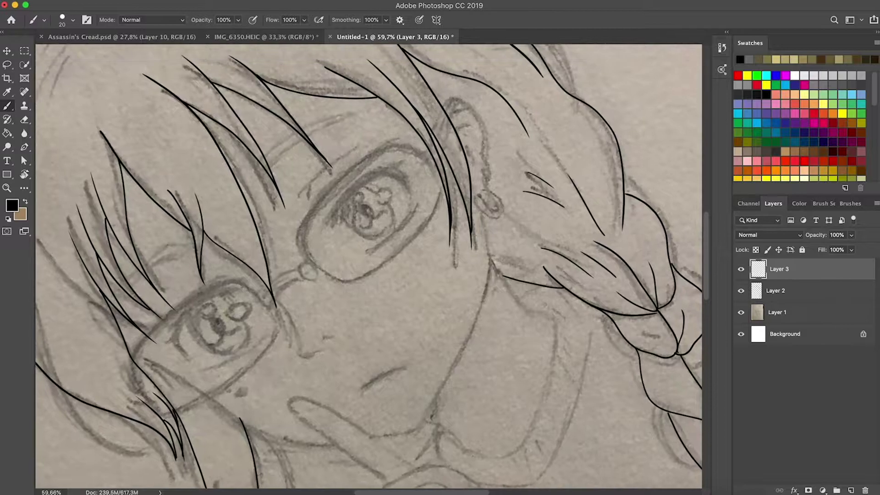
{"action": "mouse_move", "coordinate": [261, 297]}
{"action": "left_mouse_down"}
{"action": "mouse_move", "coordinate": [304, 274]}
{"action": "mouse_move", "coordinate": [353, 169]}
{"action": "mouse_move", "coordinate": [438, 183]}
{"action": "left_mouse_up"}
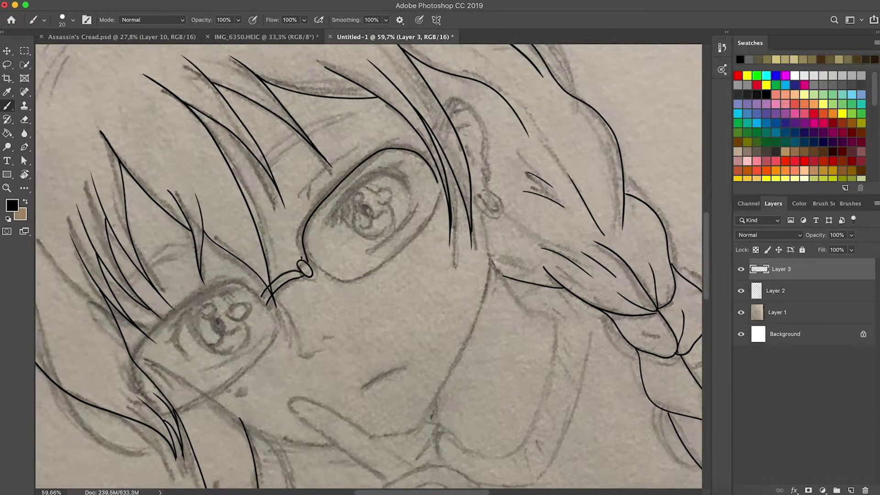
- Refine the second contour along the top rim of the braid-side lens to give the frame thickness
{"action": "key", "text": "r"}
{"action": "mouse_move", "coordinate": [435, 151]}
{"action": "left_mouse_down"}
{"action": "mouse_move", "coordinate": [463, 175]}
{"action": "mouse_move", "coordinate": [518, 284]}
{"action": "left_mouse_up"}
{"action": "key", "text": "e"}
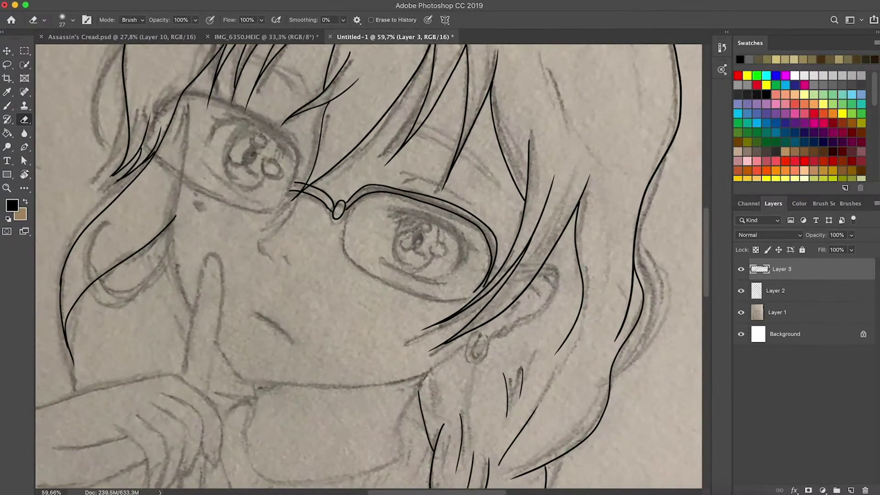
{"action": "key", "text": "b"}
{"action": "scroll", "coordinate": [495, 246], "scroll_direction": "up", "scroll_amount": 3}
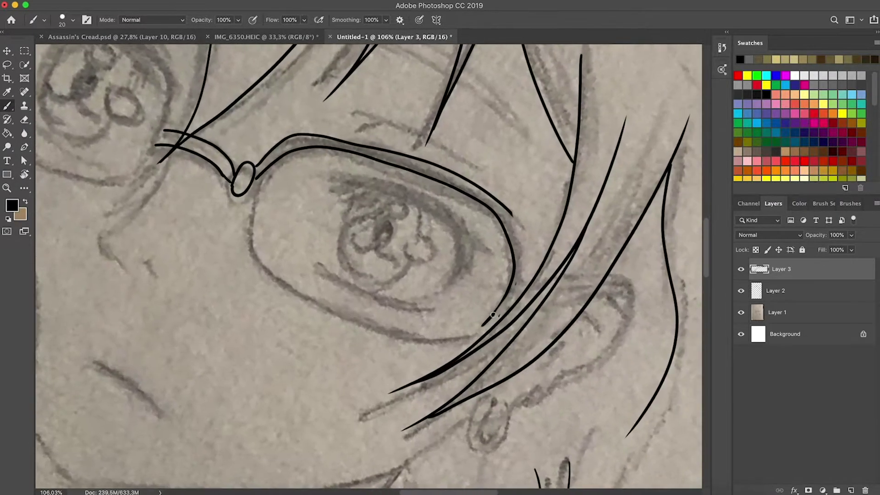
{"action": "mouse_move", "coordinate": [511, 215]}
{"action": "left_mouse_down"}
{"action": "mouse_move", "coordinate": [520, 257]}
{"action": "mouse_move", "coordinate": [493, 316]}
{"action": "mouse_move", "coordinate": [520, 256]}
{"action": "mouse_move", "coordinate": [509, 212]}
{"action": "left_mouse_up"}
{"action": "key", "text": "e"}
- Continue the rim's outer contour around the lens's outer corner up to the hair strands
{"action": "key", "text": "r"}
{"action": "left_click_drag", "start_coordinate": [481, 349], "coordinate": [500, 216]}
{"action": "key", "text": "b"}
{"action": "left_click_drag", "start_coordinate": [450, 236], "coordinate": [432, 260]}
{"action": "left_click_drag", "start_coordinate": [211, 334], "coordinate": [262, 391]}
{"action": "key", "text": "super+z"}
- Ink the thin lower rim of the braid-side lens from its outer corner to the bridge
{"action": "key", "text": "r"}
{"action": "mouse_move", "coordinate": [488, 210]}
{"action": "left_mouse_down"}
{"action": "mouse_move", "coordinate": [352, 396]}
{"action": "mouse_move", "coordinate": [260, 242]}
{"action": "left_mouse_up"}
{"action": "key", "text": "b"}
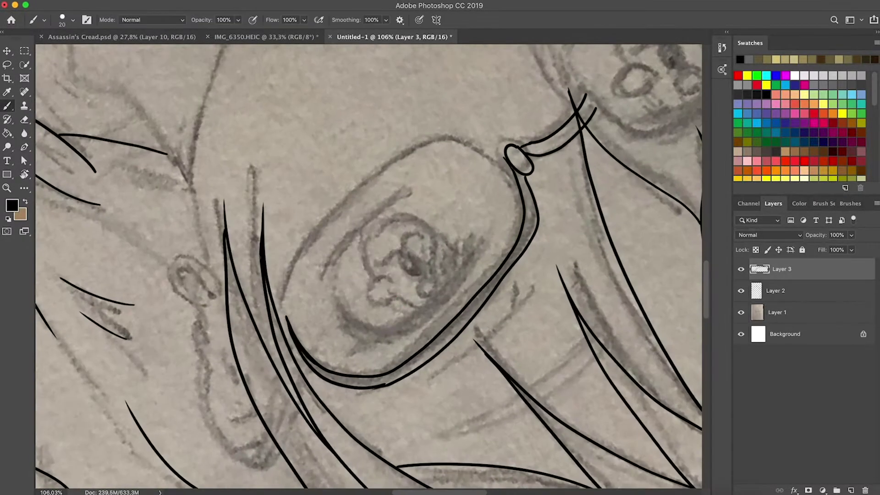
{"action": "mouse_move", "coordinate": [285, 286]}
{"action": "left_mouse_down"}
{"action": "mouse_move", "coordinate": [403, 155]}
{"action": "mouse_move", "coordinate": [506, 159]}
{"action": "mouse_move", "coordinate": [459, 103]}
{"action": "mouse_move", "coordinate": [394, 179]}
{"action": "left_mouse_up"}
{"action": "key", "text": "r"}
{"action": "key", "text": "b"}
{"action": "mouse_move", "coordinate": [401, 155]}
{"action": "left_mouse_down"}
{"action": "mouse_move", "coordinate": [391, 170]}
{"action": "mouse_move", "coordinate": [414, 171]}
{"action": "mouse_move", "coordinate": [399, 164]}
{"action": "left_mouse_up"}
{"action": "key", "text": "super+z"}
{"action": "key", "text": "super+z"}
{"action": "left_click_drag", "start_coordinate": [407, 171], "coordinate": [410, 156]}
- Ink the upper rim of the other lens from its outer corner to the bridge
{"action": "scroll", "coordinate": [417, 182], "scroll_direction": "down", "scroll_amount": 10}
{"action": "scroll", "coordinate": [416, 182], "scroll_direction": "left", "scroll_amount": 10}
{"action": "mouse_move", "coordinate": [164, 350]}
{"action": "left_mouse_down"}
{"action": "mouse_move", "coordinate": [180, 293]}
{"action": "mouse_move", "coordinate": [326, 193]}
{"action": "mouse_move", "coordinate": [375, 219]}
{"action": "mouse_move", "coordinate": [320, 181]}
{"action": "mouse_move", "coordinate": [169, 299]}
{"action": "mouse_move", "coordinate": [165, 351]}
{"action": "left_mouse_up"}
{"action": "key", "text": "super+z"}
{"action": "mouse_move", "coordinate": [371, 214]}
{"action": "left_mouse_down"}
{"action": "mouse_move", "coordinate": [273, 386]}
{"action": "mouse_move", "coordinate": [375, 178]}
{"action": "left_mouse_up"}
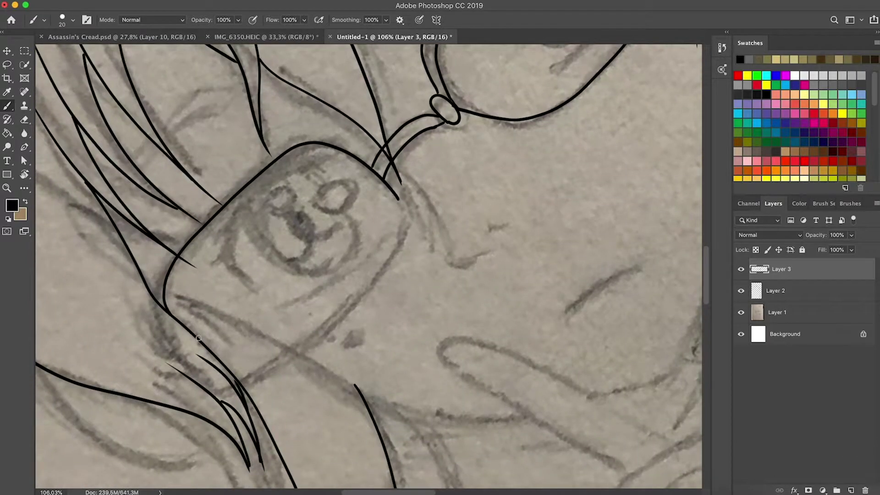
- Ink the inner contour of the upper rim on the lens farther from the braid, from its outer corner to the bridge side
{"action": "mouse_move", "coordinate": [233, 360]}
{"action": "left_mouse_down"}
{"action": "mouse_move", "coordinate": [175, 285]}
{"action": "mouse_move", "coordinate": [290, 173]}
{"action": "mouse_move", "coordinate": [245, 196]}
{"action": "left_mouse_up"}
{"action": "key", "text": "e"}
{"action": "key", "text": "b"}
{"action": "left_click_drag", "start_coordinate": [205, 244], "coordinate": [311, 160]}
{"action": "key", "text": "super+z"}
{"action": "key", "text": "e"}
{"action": "mouse_move", "coordinate": [234, 217]}
{"action": "left_mouse_down"}
{"action": "mouse_move", "coordinate": [223, 227]}
{"action": "mouse_move", "coordinate": [195, 222]}
{"action": "mouse_move", "coordinate": [274, 174]}
{"action": "mouse_move", "coordinate": [377, 216]}
{"action": "left_mouse_up"}
{"action": "key", "text": "b"}
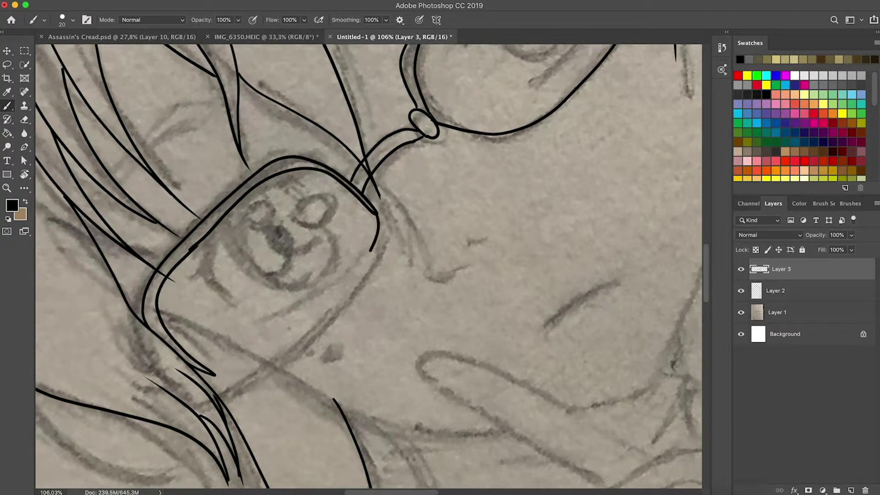
- Ink that lens's lower rim from the bridge side to the outer corner and check the line art with the sketch hidden
{"action": "left_click_drag", "start_coordinate": [362, 266], "coordinate": [251, 373]}
{"action": "scroll", "coordinate": [369, 266], "scroll_direction": "down", "scroll_amount": 10}
{"action": "left_click", "coordinate": [741, 313]}
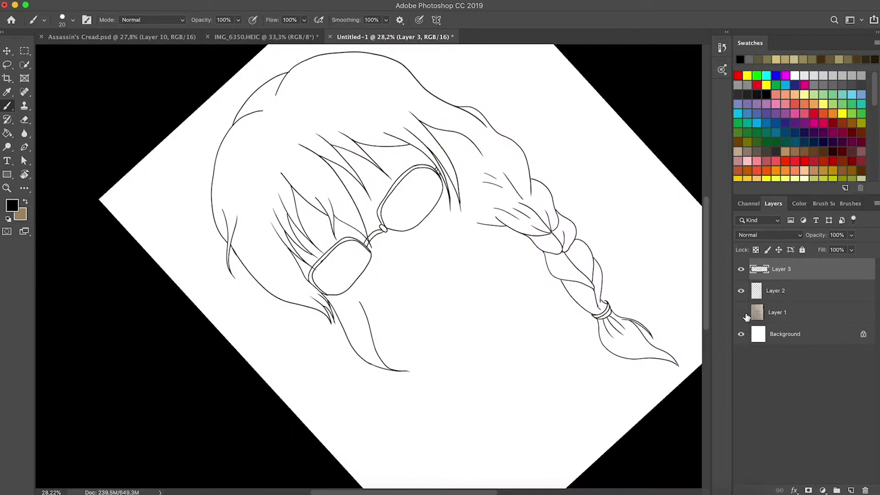
{"action": "left_click", "coordinate": [741, 313]}
- Add a layer above Layer 3, then ink two short temple-arm lines on Layer 3 inside that lens's outer corner
{"action": "scroll", "coordinate": [368, 266], "scroll_direction": "up", "scroll_amount": 5}
{"action": "left_click", "coordinate": [851, 490]}
{"action": "left_click", "coordinate": [781, 291]}
{"action": "scroll", "coordinate": [372, 255], "scroll_direction": "up", "scroll_amount": 7}
{"action": "left_click_drag", "start_coordinate": [215, 340], "coordinate": [216, 324]}
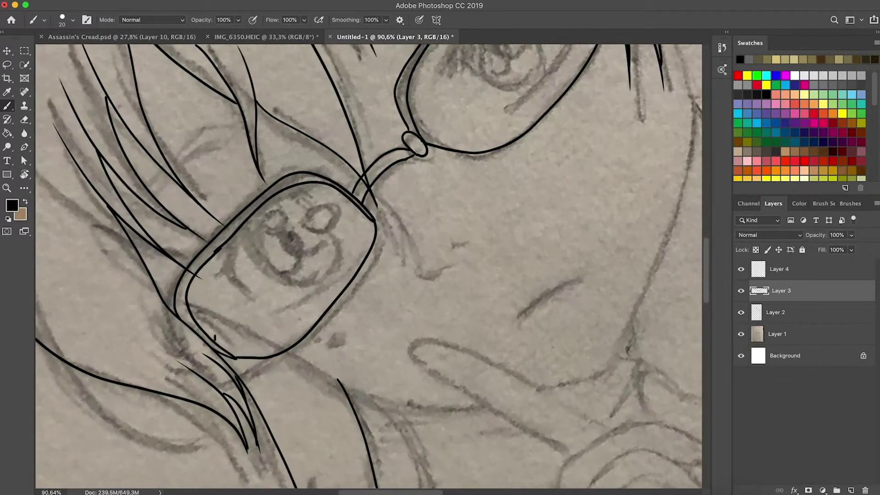
{"action": "key", "text": "e"}
- On Layer 4, ink the cheek contour on the side away from the braid, from the glasses down to the brush handle
{"action": "left_click", "coordinate": [779, 269]}
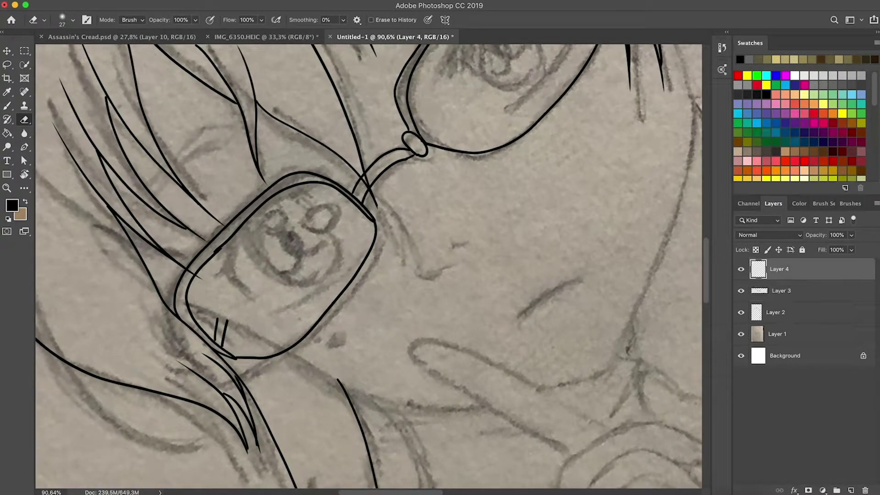
{"action": "key", "text": "r"}
{"action": "left_click_drag", "start_coordinate": [552, 174], "coordinate": [562, 334]}
{"action": "key", "text": "b"}
{"action": "mouse_move", "coordinate": [205, 136]}
{"action": "left_mouse_down"}
{"action": "mouse_move", "coordinate": [277, 347]}
{"action": "mouse_move", "coordinate": [343, 441]}
{"action": "left_mouse_up"}
{"action": "key", "text": "super+z"}
{"action": "scroll", "coordinate": [370, 264], "scroll_direction": "down", "scroll_amount": 6}
{"action": "scroll", "coordinate": [444, 390], "scroll_direction": "up", "scroll_amount": 5}
{"action": "mouse_move", "coordinate": [176, 75]}
{"action": "left_mouse_down"}
{"action": "mouse_move", "coordinate": [218, 201]}
{"action": "mouse_move", "coordinate": [289, 339]}
{"action": "mouse_move", "coordinate": [305, 352]}
{"action": "left_mouse_up"}
- Continue the face contour from the brush handle around the chin and up the jaw toward the ear
{"action": "key", "text": "r"}
{"action": "mouse_move", "coordinate": [428, 226]}
{"action": "left_mouse_down"}
{"action": "mouse_move", "coordinate": [415, 280]}
{"action": "mouse_move", "coordinate": [424, 303]}
{"action": "left_mouse_up"}
{"action": "key", "text": "b"}
{"action": "mouse_move", "coordinate": [257, 102]}
{"action": "left_mouse_down"}
{"action": "mouse_move", "coordinate": [246, 219]}
{"action": "mouse_move", "coordinate": [299, 340]}
{"action": "left_mouse_up"}
{"action": "mouse_move", "coordinate": [276, 291]}
{"action": "left_mouse_down"}
{"action": "mouse_move", "coordinate": [359, 393]}
{"action": "mouse_move", "coordinate": [407, 414]}
{"action": "left_mouse_up"}
- Erase the overlapping stray ends along the inked face contour
{"action": "scroll", "coordinate": [368, 369], "scroll_direction": "up", "scroll_amount": 4}
{"action": "key", "text": "e"}
{"action": "left_click_drag", "start_coordinate": [298, 340], "coordinate": [278, 299]}
{"action": "mouse_move", "coordinate": [184, 226]}
{"action": "left_mouse_down"}
{"action": "mouse_move", "coordinate": [202, 263]}
{"action": "mouse_move", "coordinate": [180, 209]}
{"action": "left_mouse_up"}
- Ink the ear's outline and inner fold lines beside the braid, then check the line art with the sketch hidden
{"action": "key", "text": "super+0"}
{"action": "key", "text": "r"}
{"action": "mouse_move", "coordinate": [493, 151]}
{"action": "left_mouse_down"}
{"action": "mouse_move", "coordinate": [226, 163]}
{"action": "mouse_move", "coordinate": [210, 189]}
{"action": "left_mouse_up"}
{"action": "scroll", "coordinate": [472, 147], "scroll_direction": "up", "scroll_amount": 4}
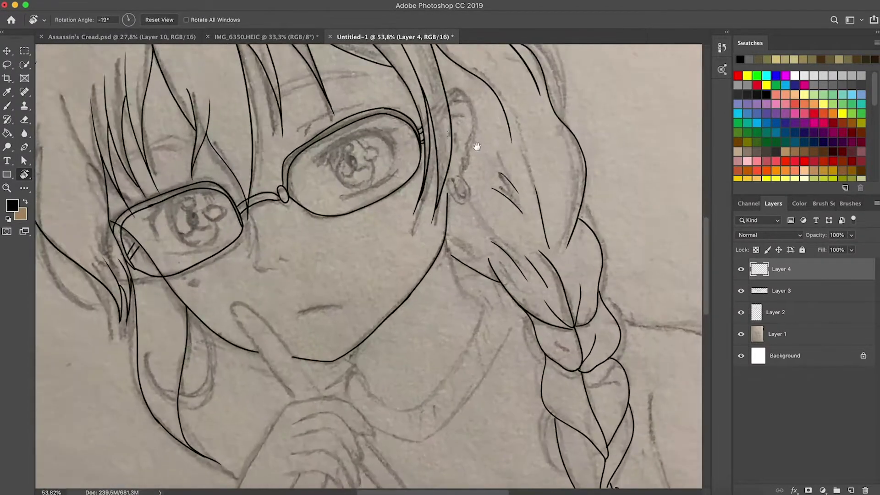
{"action": "scroll", "coordinate": [472, 147], "scroll_direction": "up", "scroll_amount": 3}
{"action": "key", "text": "b"}
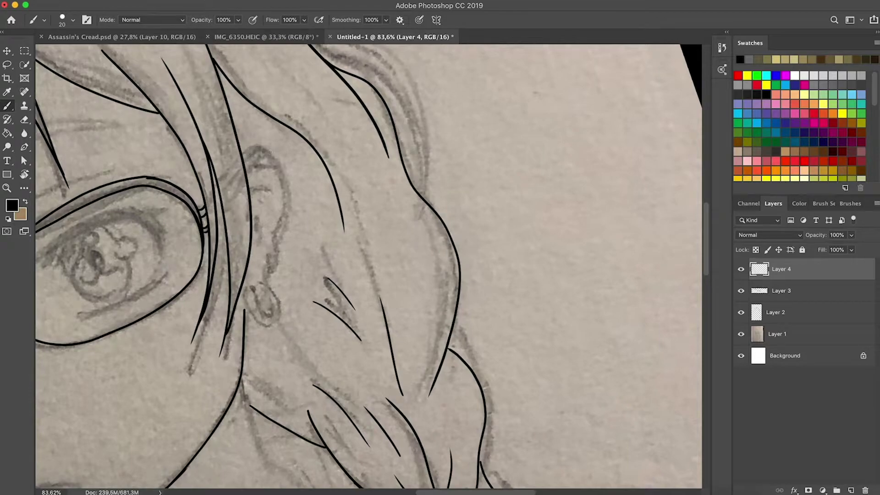
{"action": "mouse_move", "coordinate": [246, 168]}
{"action": "left_mouse_down"}
{"action": "mouse_move", "coordinate": [267, 156]}
{"action": "mouse_move", "coordinate": [275, 262]}
{"action": "mouse_move", "coordinate": [247, 314]}
{"action": "mouse_move", "coordinate": [252, 160]}
{"action": "mouse_move", "coordinate": [274, 266]}
{"action": "mouse_move", "coordinate": [247, 322]}
{"action": "left_mouse_up"}
{"action": "key", "text": "super+z"}
{"action": "left_click_drag", "start_coordinate": [251, 208], "coordinate": [255, 197]}
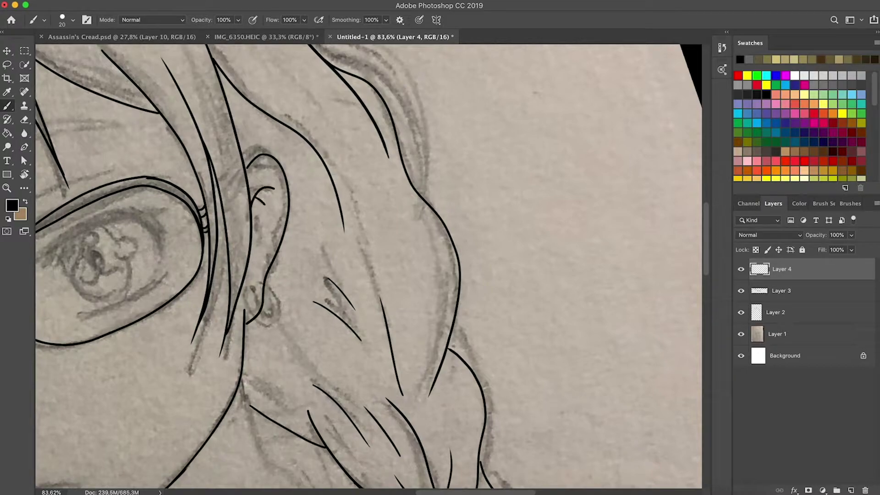
{"action": "scroll", "coordinate": [255, 268], "scroll_direction": "up", "scroll_amount": 3}
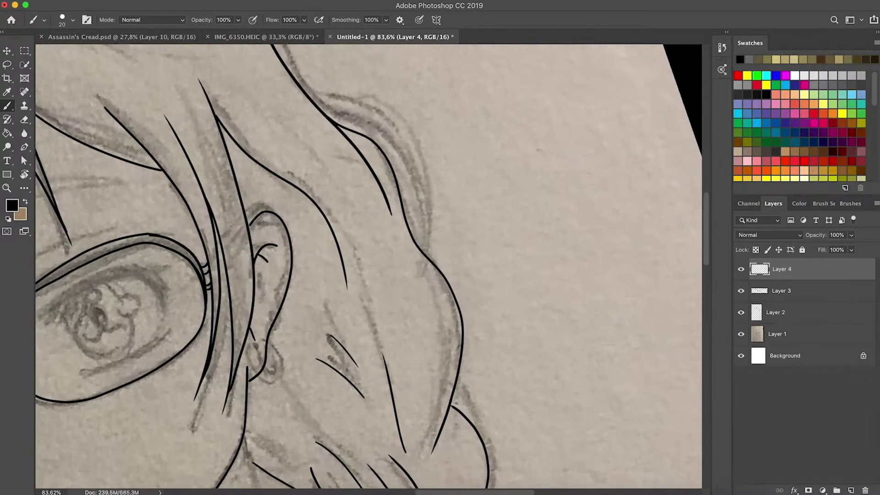
{"action": "scroll", "coordinate": [276, 213], "scroll_direction": "down", "scroll_amount": 10}
{"action": "left_click", "coordinate": [741, 334]}
{"action": "left_click", "coordinate": [741, 335]}
- On Layer 2, ink the small looped hair lock hanging beside the cheek opposite the braid
{"action": "scroll", "coordinate": [295, 302], "scroll_direction": "up", "scroll_amount": 5}
{"action": "left_click_drag", "start_coordinate": [295, 303], "coordinate": [368, 168]}
{"action": "key", "text": "r"}
{"action": "mouse_move", "coordinate": [415, 208]}
{"action": "left_mouse_down"}
{"action": "mouse_move", "coordinate": [434, 232]}
{"action": "mouse_move", "coordinate": [437, 212]}
{"action": "left_mouse_up"}
{"action": "key", "text": "b"}
{"action": "scroll", "coordinate": [436, 212], "scroll_direction": "up", "scroll_amount": 4}
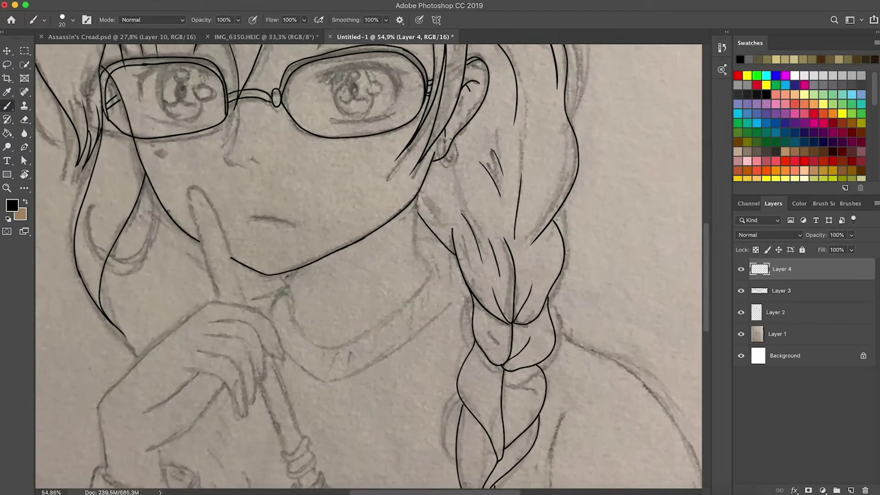
{"action": "left_click_drag", "start_coordinate": [176, 151], "coordinate": [305, 200]}
{"action": "left_click", "coordinate": [779, 312]}
{"action": "left_click_drag", "start_coordinate": [283, 239], "coordinate": [241, 262]}
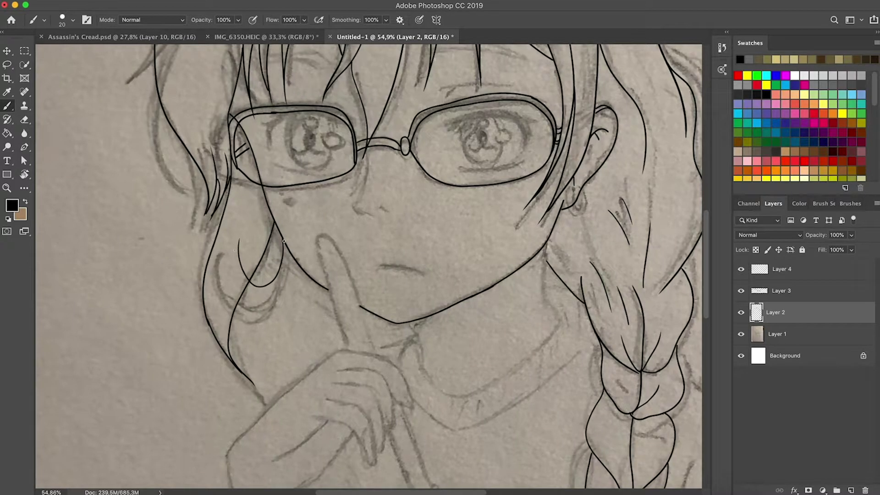
{"action": "key", "text": "super+z"}
- Add a new layer above Layer 2 and ink the two neck lines below the jaw
{"action": "left_click_drag", "start_coordinate": [427, 316], "coordinate": [309, 210]}
{"action": "left_click", "coordinate": [851, 491]}
{"action": "left_click_drag", "start_coordinate": [429, 137], "coordinate": [439, 207]}
{"action": "left_click_drag", "start_coordinate": [289, 223], "coordinate": [312, 237]}
- Ink the back of the hand from the wrist to the knuckles and outline the curled fingers
{"action": "left_click_drag", "start_coordinate": [247, 304], "coordinate": [257, 239]}
{"action": "mouse_move", "coordinate": [152, 366]}
{"action": "left_mouse_down"}
{"action": "mouse_move", "coordinate": [145, 334]}
{"action": "mouse_move", "coordinate": [246, 196]}
{"action": "mouse_move", "coordinate": [308, 201]}
{"action": "left_mouse_up"}
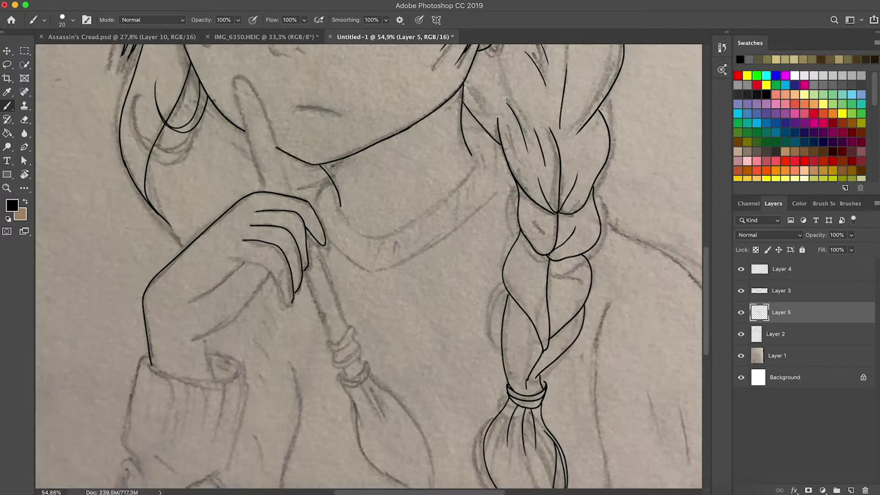
{"action": "left_click_drag", "start_coordinate": [280, 284], "coordinate": [290, 306]}
{"action": "scroll", "coordinate": [315, 218], "scroll_direction": "down", "scroll_amount": 5}
{"action": "scroll", "coordinate": [314, 218], "scroll_direction": "left", "scroll_amount": 4}
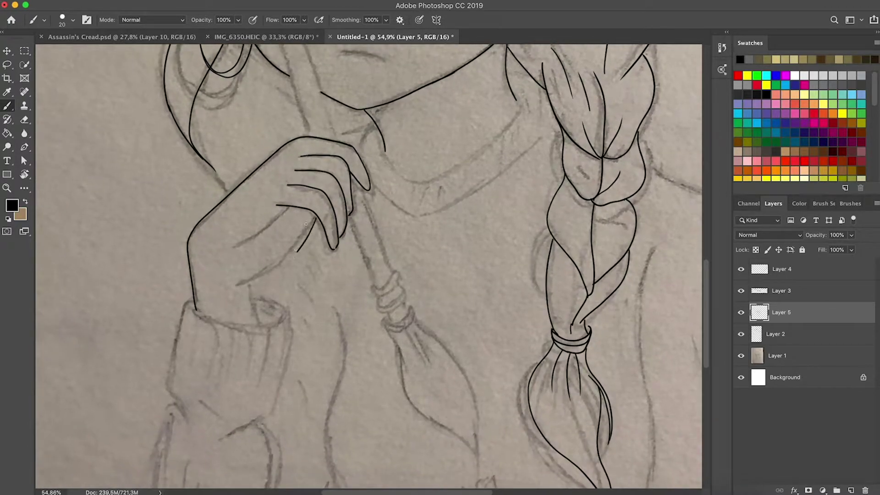
- Ink the palm crease below the fingers, check the drawing with the sketch hidden, and undo the last wrist stroke
{"action": "left_click_drag", "start_coordinate": [270, 224], "coordinate": [225, 247]}
{"action": "left_click_drag", "start_coordinate": [257, 275], "coordinate": [260, 326]}
{"action": "key", "text": "super+0"}
{"action": "left_click", "coordinate": [741, 356]}
{"action": "left_click", "coordinate": [741, 356]}
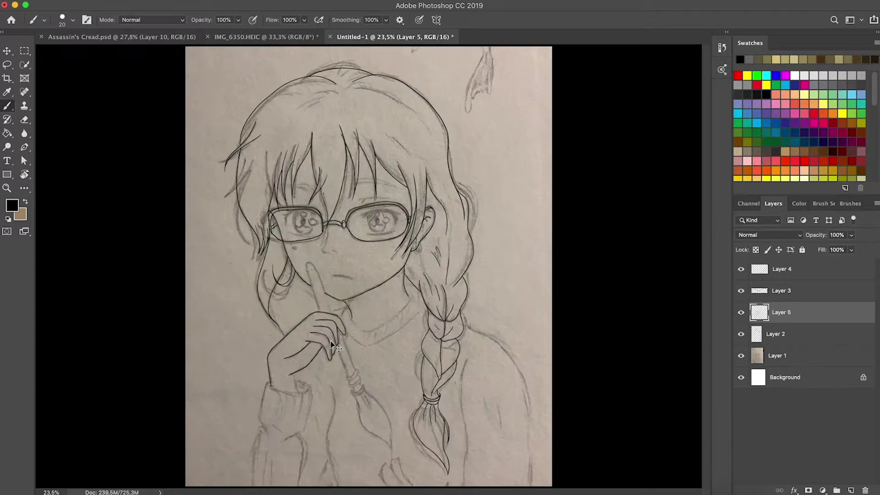
{"action": "scroll", "coordinate": [330, 324], "scroll_direction": "up", "scroll_amount": 5}
{"action": "scroll", "coordinate": [330, 324], "scroll_direction": "down", "scroll_amount": 5}
{"action": "key", "text": "super+z"}
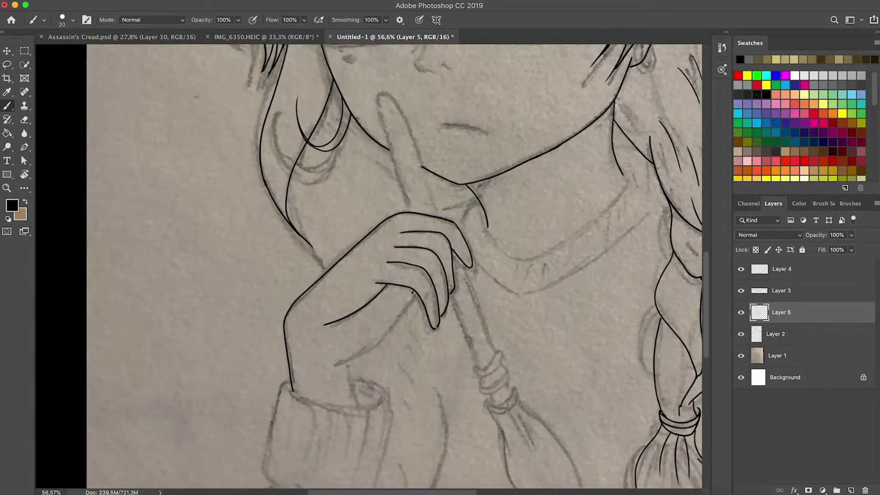
- Trim the end of the palm crease and ink the lower hand contour down to the sleeve cuff
{"action": "key", "text": "e"}
{"action": "left_click_drag", "start_coordinate": [324, 325], "coordinate": [334, 321]}
{"action": "key", "text": "b"}
{"action": "left_click_drag", "start_coordinate": [416, 293], "coordinate": [397, 321]}
{"action": "left_click_drag", "start_coordinate": [353, 355], "coordinate": [363, 399]}
- Ink both edges of the paintbrush handle above and below the hand, including its rounded end near the mouth
{"action": "scroll", "coordinate": [394, 295], "scroll_direction": "right", "scroll_amount": 5}
{"action": "scroll", "coordinate": [394, 295], "scroll_direction": "up", "scroll_amount": 2}
{"action": "mouse_move", "coordinate": [294, 242]}
{"action": "left_mouse_down"}
{"action": "mouse_move", "coordinate": [268, 160]}
{"action": "mouse_move", "coordinate": [300, 189]}
{"action": "left_mouse_up"}
{"action": "left_click_drag", "start_coordinate": [367, 298], "coordinate": [294, 173]}
{"action": "left_click_drag", "start_coordinate": [259, 205], "coordinate": [285, 270]}
{"action": "left_click_drag", "start_coordinate": [263, 159], "coordinate": [300, 268]}
{"action": "key", "text": "super+z"}
{"action": "left_click_drag", "start_coordinate": [264, 159], "coordinate": [302, 263]}
- Ink the ringed collar at the lower end of the paintbrush handle
{"action": "key", "text": "r"}
{"action": "mouse_move", "coordinate": [344, 208]}
{"action": "left_mouse_down"}
{"action": "mouse_move", "coordinate": [321, 193]}
{"action": "mouse_move", "coordinate": [445, 218]}
{"action": "left_mouse_up"}
{"action": "left_click_drag", "start_coordinate": [412, 161], "coordinate": [440, 164]}
{"action": "key", "text": "super+z"}
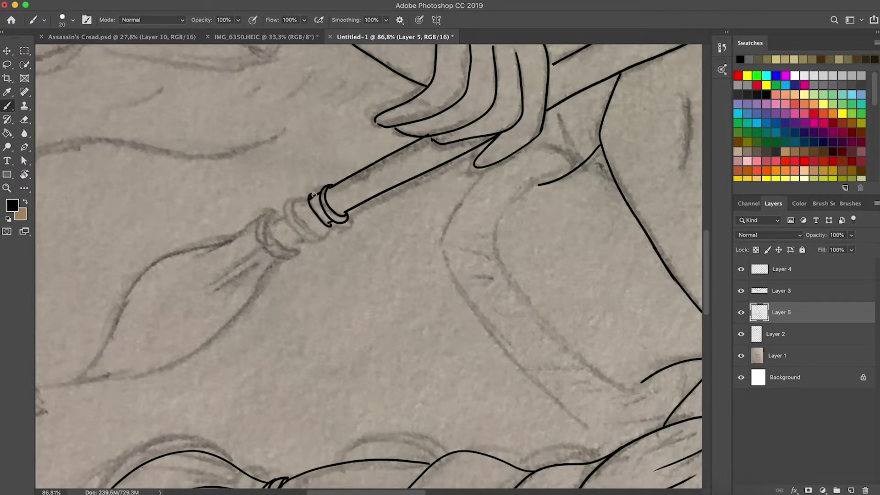
- Ink both sides of the paintbrush's bristle outline from the ringed collar to the pointed tip
{"action": "key", "text": "r"}
{"action": "mouse_move", "coordinate": [308, 201]}
{"action": "left_mouse_down"}
{"action": "mouse_move", "coordinate": [285, 293]}
{"action": "mouse_move", "coordinate": [304, 294]}
{"action": "left_mouse_up"}
{"action": "mouse_move", "coordinate": [298, 304]}
{"action": "left_mouse_down"}
{"action": "mouse_move", "coordinate": [285, 183]}
{"action": "mouse_move", "coordinate": [268, 225]}
{"action": "mouse_move", "coordinate": [322, 409]}
{"action": "left_mouse_up"}
{"action": "left_click_drag", "start_coordinate": [325, 205], "coordinate": [310, 117]}
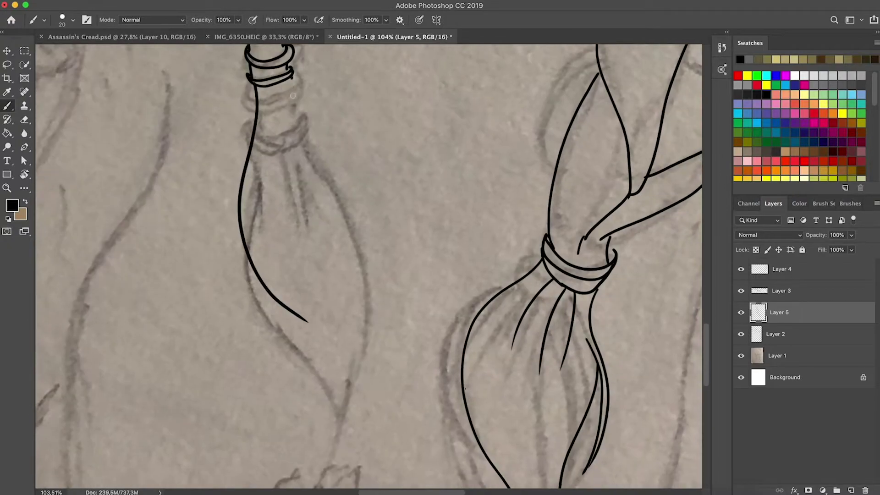
{"action": "left_click_drag", "start_coordinate": [290, 79], "coordinate": [301, 358]}
{"action": "key", "text": "super+z"}
{"action": "left_click_drag", "start_coordinate": [303, 346], "coordinate": [295, 367]}
{"action": "key", "text": "super+z"}
{"action": "key", "text": "super+z"}
{"action": "scroll", "coordinate": [281, 175], "scroll_direction": "up", "scroll_amount": 5}
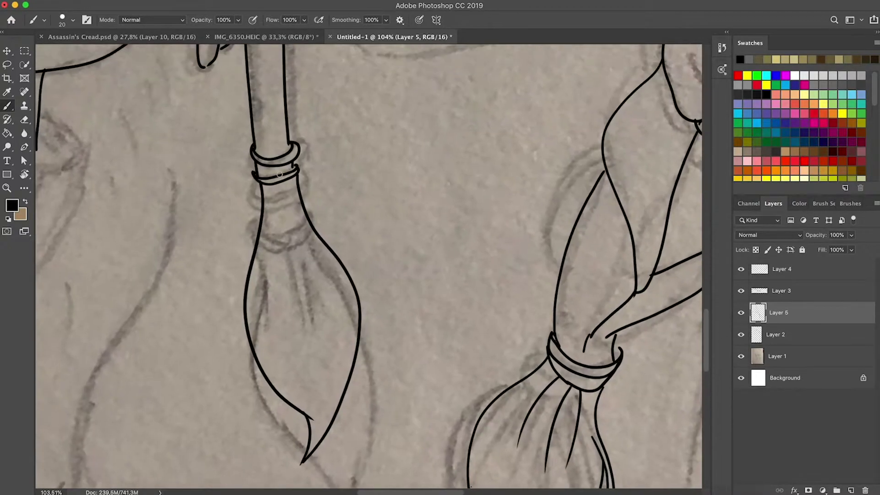
- Ink bristle lines inside the brush tip, straighten the canvas view, and check the line art with the sketch hidden
{"action": "left_click_drag", "start_coordinate": [279, 239], "coordinate": [309, 323]}
{"action": "left_click_drag", "start_coordinate": [285, 183], "coordinate": [319, 319]}
{"action": "key", "text": "super+z"}
{"action": "key", "text": "super+0"}
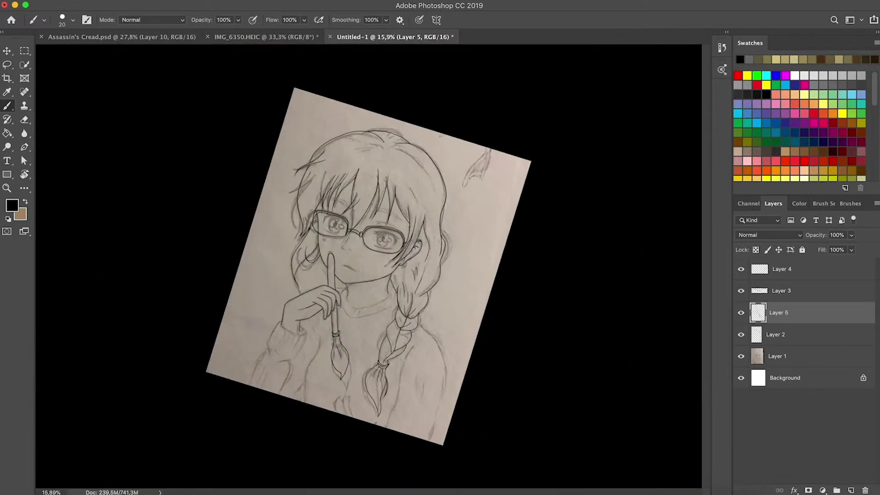
{"action": "key", "text": "r"}
{"action": "left_click_drag", "start_coordinate": [411, 257], "coordinate": [406, 245]}
{"action": "key", "text": "super+0"}
{"action": "left_click", "coordinate": [741, 356]}
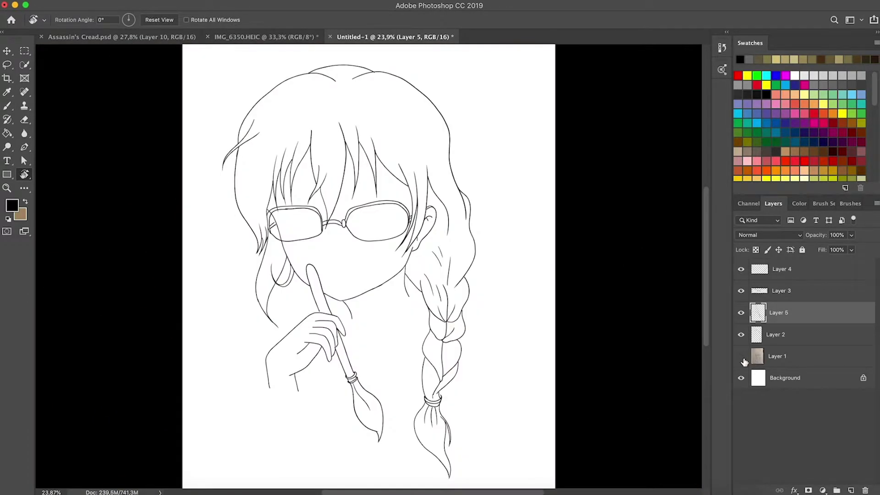
{"action": "left_click", "coordinate": [741, 356]}
- Add a new layer and ink the mole below the lens farther from the braid
{"action": "scroll", "coordinate": [444, 279], "scroll_direction": "up", "scroll_amount": 5}
{"action": "left_click", "coordinate": [852, 490]}
{"action": "key", "text": "b"}
{"action": "scroll", "coordinate": [262, 252], "scroll_direction": "up", "scroll_amount": 4}
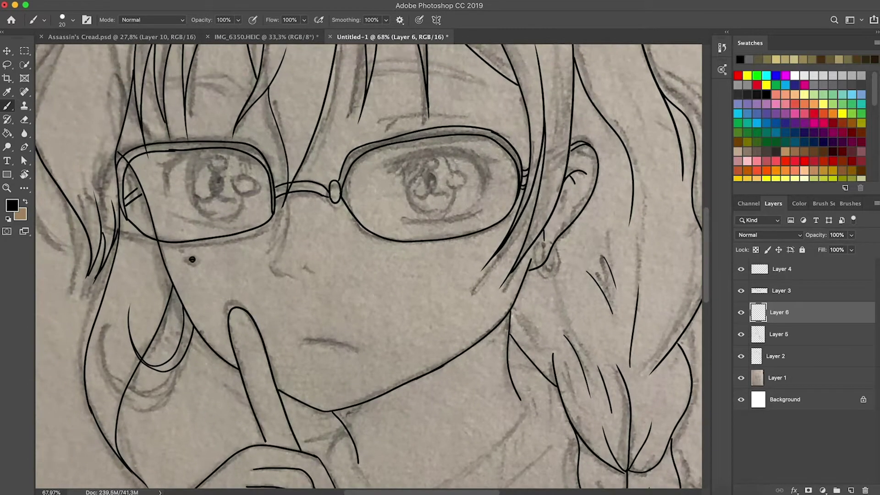
{"action": "scroll", "coordinate": [384, 256], "scroll_direction": "up", "scroll_amount": 1}
- Ink the two-line eyebrow and the eyelid crease above the braid-side lens
{"action": "left_click_drag", "start_coordinate": [436, 122], "coordinate": [365, 261]}
{"action": "key", "text": "r"}
{"action": "left_click_drag", "start_coordinate": [436, 257], "coordinate": [412, 214]}
{"action": "key", "text": "b"}
{"action": "left_click_drag", "start_coordinate": [260, 281], "coordinate": [366, 197]}
{"action": "mouse_move", "coordinate": [257, 274]}
{"action": "left_mouse_down"}
{"action": "mouse_move", "coordinate": [259, 281]}
{"action": "mouse_move", "coordinate": [344, 206]}
{"action": "left_mouse_up"}
{"action": "key", "text": "super+z"}
{"action": "left_click_drag", "start_coordinate": [313, 298], "coordinate": [384, 226]}
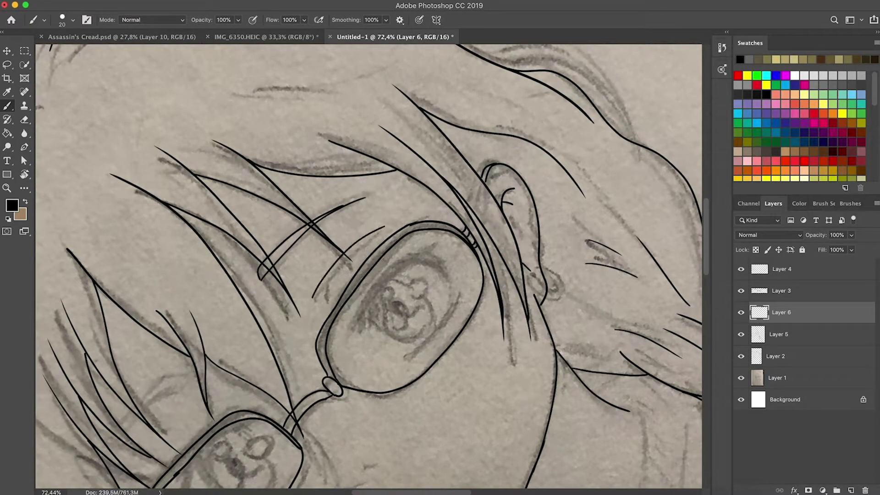
{"action": "left_click_drag", "start_coordinate": [321, 279], "coordinate": [323, 303]}
- Ink the matching eyebrow and eyelid crease above the other lens
{"action": "left_click_drag", "start_coordinate": [323, 302], "coordinate": [408, 170]}
{"action": "mouse_move", "coordinate": [260, 238]}
{"action": "left_mouse_down"}
{"action": "mouse_move", "coordinate": [205, 321]}
{"action": "mouse_move", "coordinate": [201, 344]}
{"action": "left_mouse_up"}
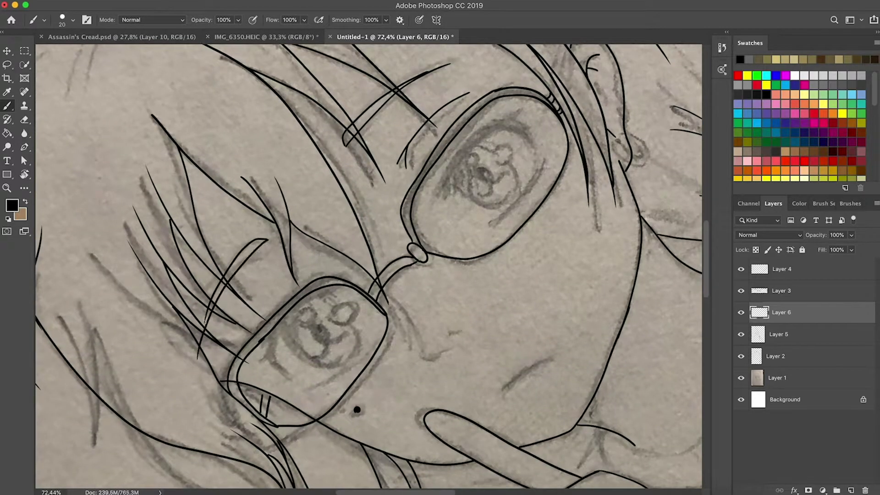
{"action": "left_click_drag", "start_coordinate": [286, 281], "coordinate": [238, 335]}
- Ink the mouth as a single short curved line
{"action": "left_click_drag", "start_coordinate": [483, 276], "coordinate": [308, 232]}
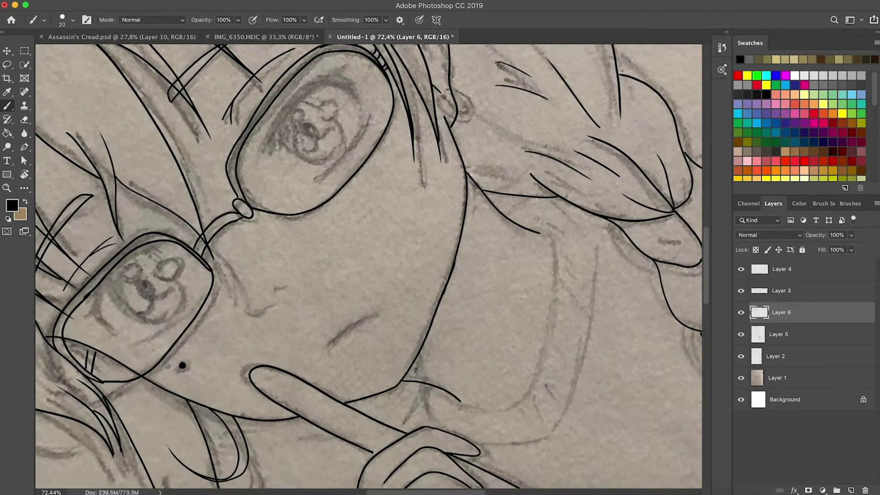
{"action": "key", "text": "super+z"}
{"action": "left_click_drag", "start_coordinate": [328, 351], "coordinate": [374, 307]}
{"action": "left_click_drag", "start_coordinate": [375, 312], "coordinate": [446, 337]}
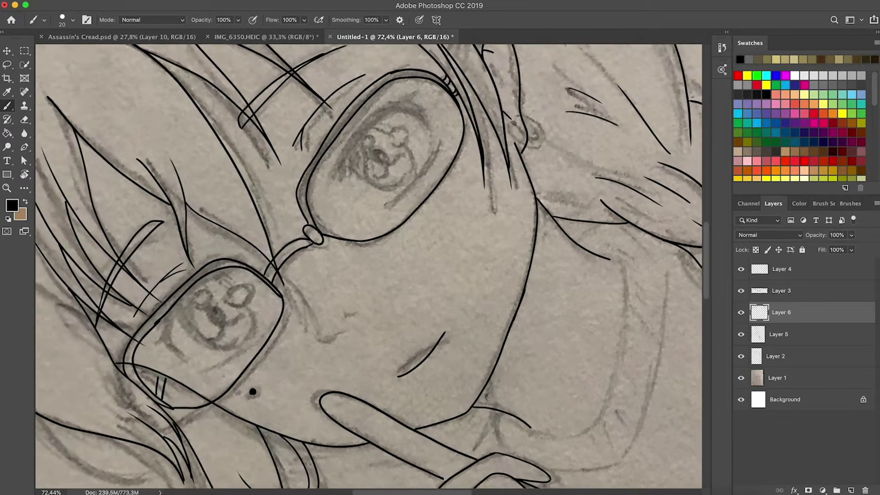
- Ink the tip of the nose as a short curve and check the line art with the sketch hidden
{"action": "left_click_drag", "start_coordinate": [286, 278], "coordinate": [327, 339]}
{"action": "key", "text": "super+z"}
{"action": "key", "text": "super+z"}
{"action": "scroll", "coordinate": [382, 260], "scroll_direction": "down", "scroll_amount": 10}
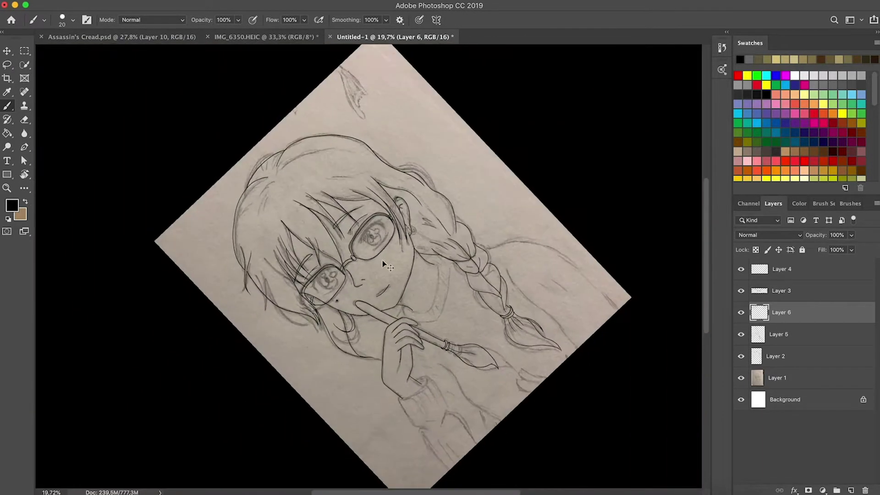
{"action": "scroll", "coordinate": [376, 260], "scroll_direction": "up", "scroll_amount": 8}
{"action": "left_click_drag", "start_coordinate": [353, 287], "coordinate": [340, 312]}
{"action": "left_click_drag", "start_coordinate": [317, 333], "coordinate": [329, 342]}
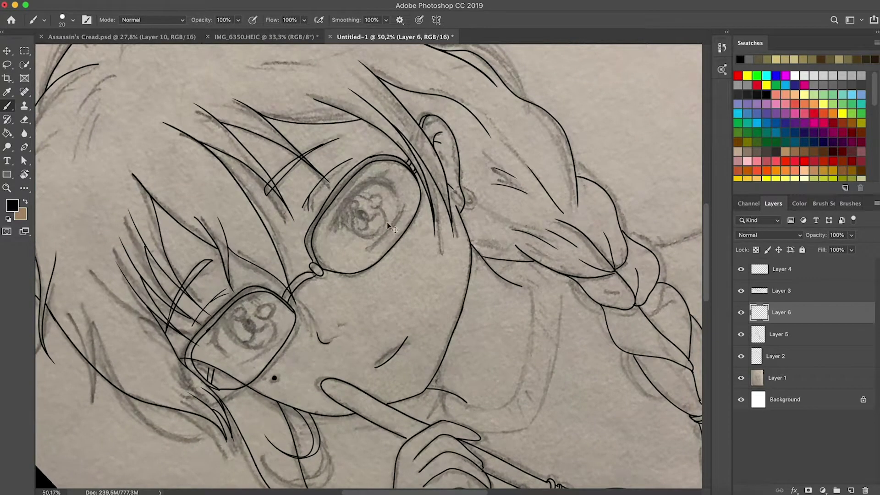
{"action": "key", "text": "super+0"}
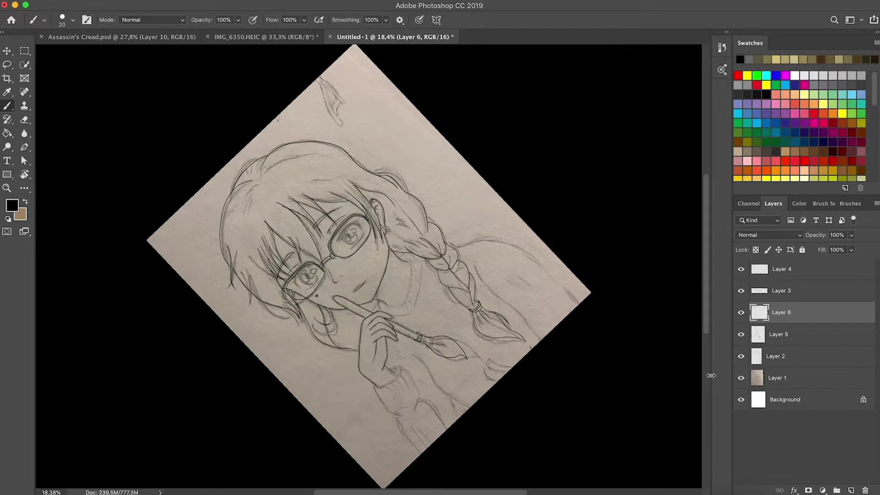
{"action": "left_click", "coordinate": [741, 378]}
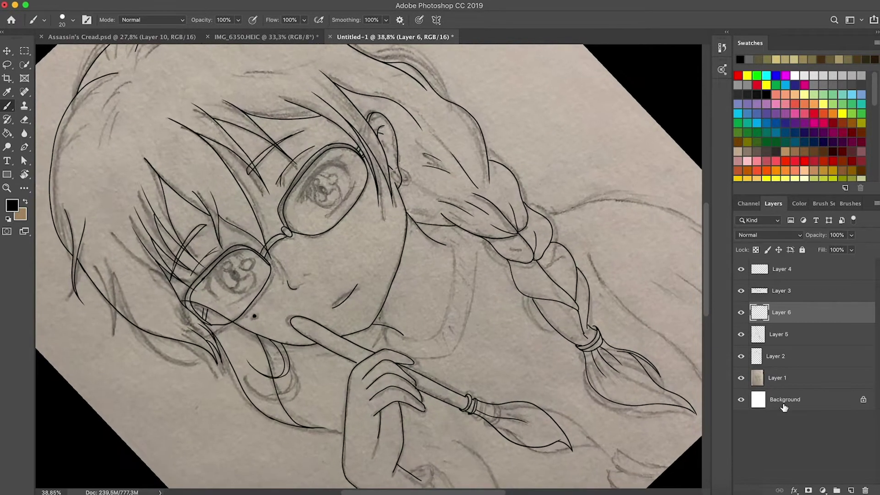
- Add a new layer and ink the sweater collar's inner edge around the neck
{"action": "left_click", "coordinate": [851, 490]}
{"action": "scroll", "coordinate": [248, 273], "scroll_direction": "up", "scroll_amount": 3}
{"action": "mouse_move", "coordinate": [248, 273]}
{"action": "left_mouse_down"}
{"action": "mouse_move", "coordinate": [266, 300]}
{"action": "mouse_move", "coordinate": [353, 229]}
{"action": "mouse_move", "coordinate": [348, 138]}
{"action": "left_mouse_up"}
{"action": "mouse_move", "coordinate": [327, 316]}
{"action": "left_mouse_down"}
{"action": "mouse_move", "coordinate": [382, 191]}
{"action": "mouse_move", "coordinate": [375, 136]}
{"action": "left_mouse_up"}
{"action": "key", "text": "super+z"}
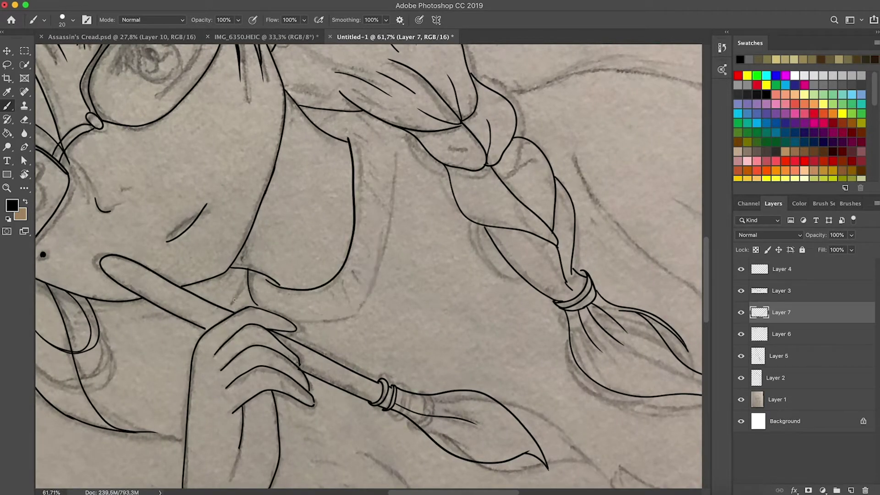
- Ink the collar's outer edge from the hand to the braid and close its side next to the braid
{"action": "key", "text": "r"}
{"action": "left_click_drag", "start_coordinate": [441, 240], "coordinate": [432, 309]}
{"action": "key", "text": "r"}
{"action": "left_click_drag", "start_coordinate": [333, 220], "coordinate": [362, 208]}
{"action": "mouse_move", "coordinate": [306, 197]}
{"action": "left_mouse_down"}
{"action": "mouse_move", "coordinate": [309, 231]}
{"action": "mouse_move", "coordinate": [383, 280]}
{"action": "mouse_move", "coordinate": [469, 283]}
{"action": "mouse_move", "coordinate": [514, 265]}
{"action": "left_mouse_up"}
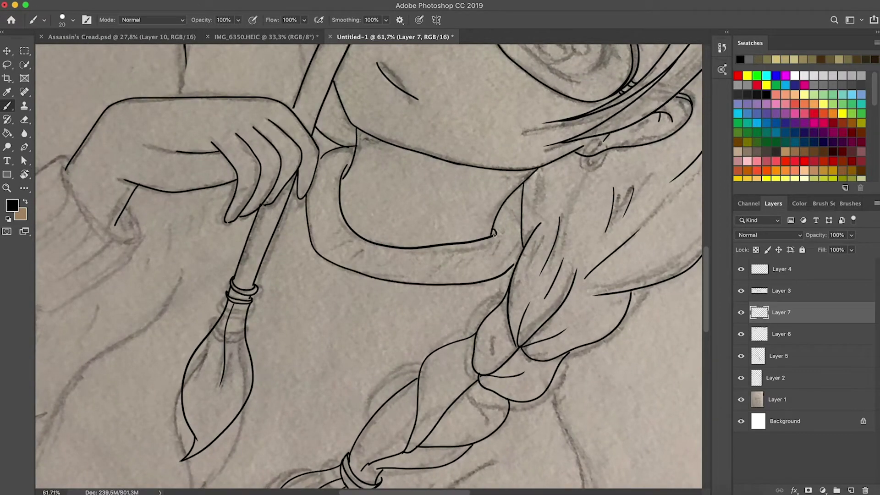
{"action": "left_click_drag", "start_coordinate": [498, 214], "coordinate": [517, 264]}
- Rotate the canvas view nearly upright and review the whole line art with the sketch hidden
{"action": "scroll", "coordinate": [426, 295], "scroll_direction": "down", "scroll_amount": 5}
{"action": "key", "text": "r"}
{"action": "left_click_drag", "start_coordinate": [427, 294], "coordinate": [429, 243]}
{"action": "scroll", "coordinate": [429, 243], "scroll_direction": "down", "scroll_amount": 5}
{"action": "key", "text": "r"}
{"action": "mouse_move", "coordinate": [459, 181]}
{"action": "left_mouse_down"}
{"action": "mouse_move", "coordinate": [467, 189]}
{"action": "mouse_move", "coordinate": [450, 205]}
{"action": "left_mouse_up"}
{"action": "left_click", "coordinate": [742, 400]}
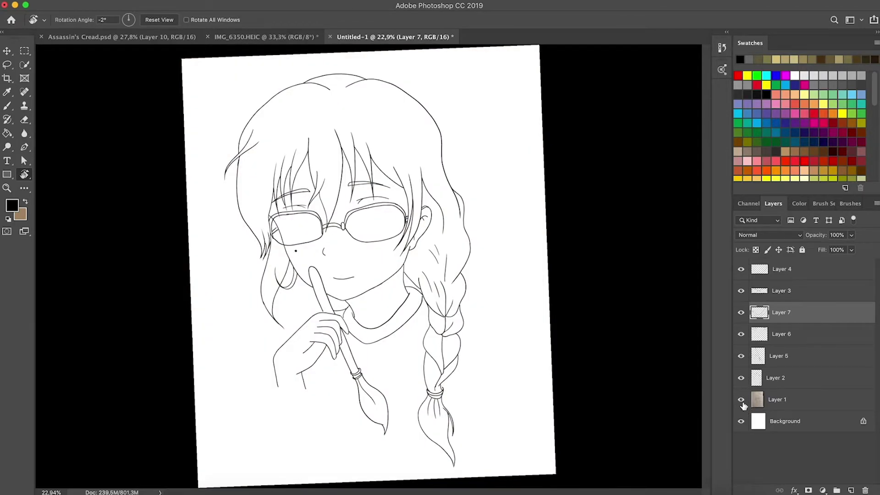
- Show the sketch, select Layer 2, ink a loose strand along the outer hair edge above the braid, and check it with the sketch hidden
{"action": "left_click", "coordinate": [742, 401]}
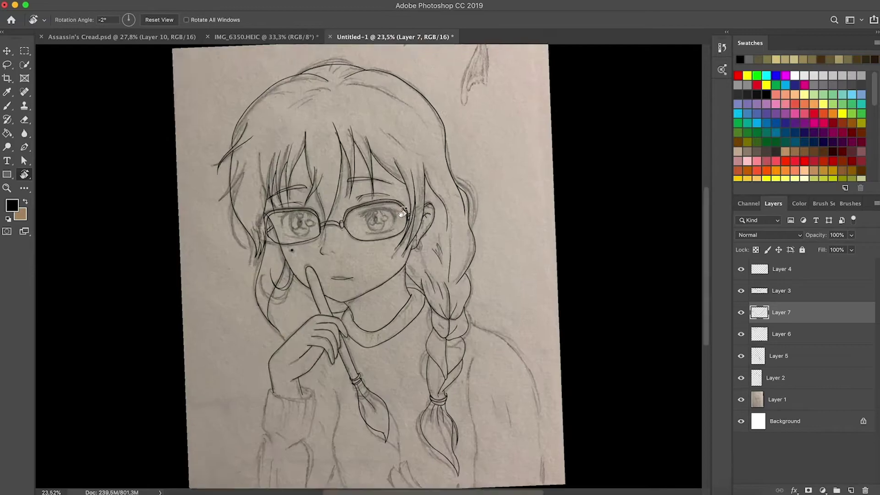
{"action": "key", "text": "b"}
{"action": "scroll", "coordinate": [367, 252], "scroll_direction": "up", "scroll_amount": 5}
{"action": "scroll", "coordinate": [367, 252], "scroll_direction": "down", "scroll_amount": 2}
{"action": "left_click", "coordinate": [779, 377]}
{"action": "left_click_drag", "start_coordinate": [395, 205], "coordinate": [381, 134]}
{"action": "left_click", "coordinate": [741, 400]}
{"action": "scroll", "coordinate": [368, 266], "scroll_direction": "down", "scroll_amount": 5}
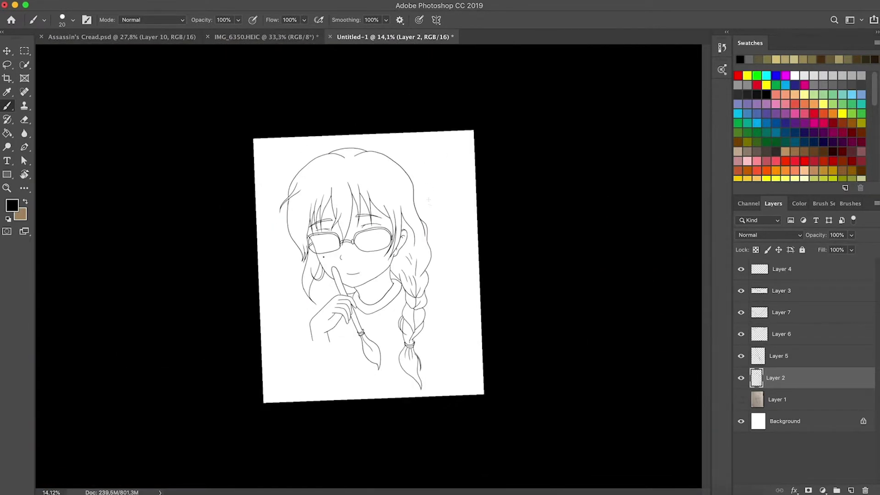
{"action": "scroll", "coordinate": [368, 266], "scroll_direction": "up", "scroll_amount": 4}
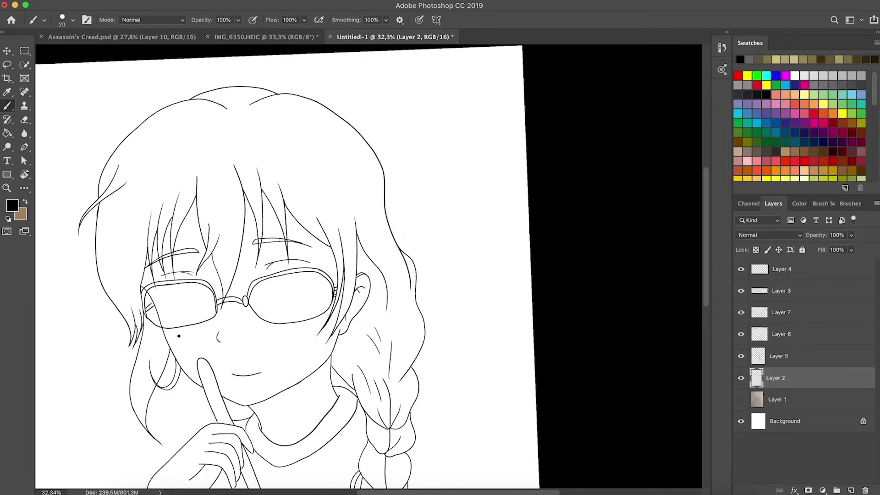
{"action": "scroll", "coordinate": [388, 259], "scroll_direction": "up", "scroll_amount": 5}
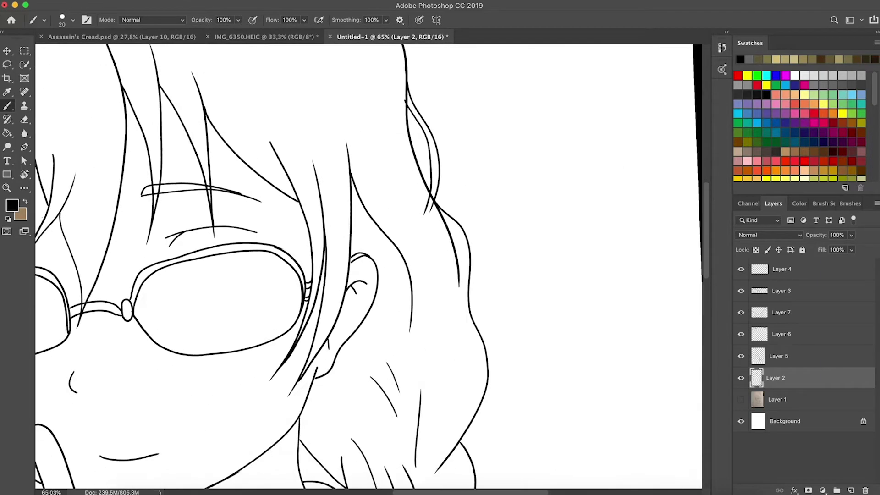
- Erase the overlapping line ends where the loose strand meets the hair outline and turn the canvas view upright
{"action": "key", "text": "e"}
{"action": "scroll", "coordinate": [474, 157], "scroll_direction": "up", "scroll_amount": 3}
{"action": "scroll", "coordinate": [372, 184], "scroll_direction": "up", "scroll_amount": 5}
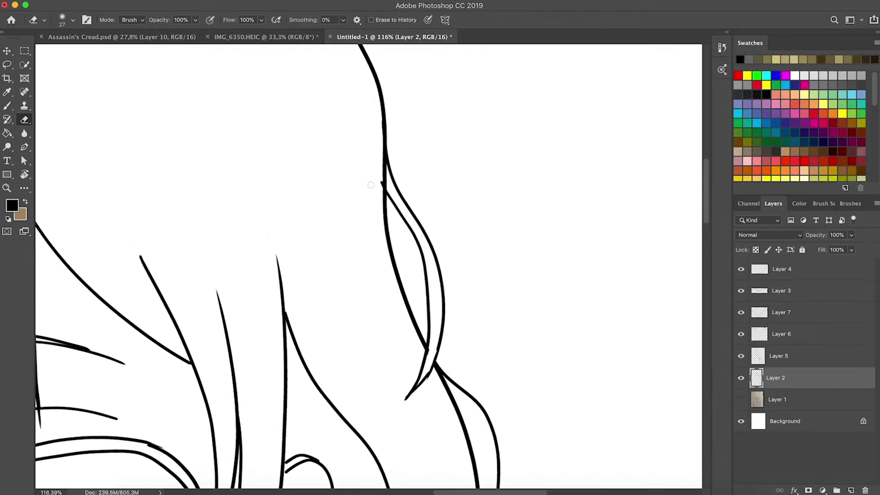
{"action": "scroll", "coordinate": [361, 182], "scroll_direction": "down", "scroll_amount": 5}
{"action": "key", "text": "r"}
{"action": "left_click_drag", "start_coordinate": [502, 222], "coordinate": [506, 230]}
- Add a new layer above Layer 2 and ink the sweater's side line beneath the raised hand
{"action": "key", "text": "b"}
{"action": "scroll", "coordinate": [381, 267], "scroll_direction": "up", "scroll_amount": 3}
{"action": "scroll", "coordinate": [451, 290], "scroll_direction": "down", "scroll_amount": 4}
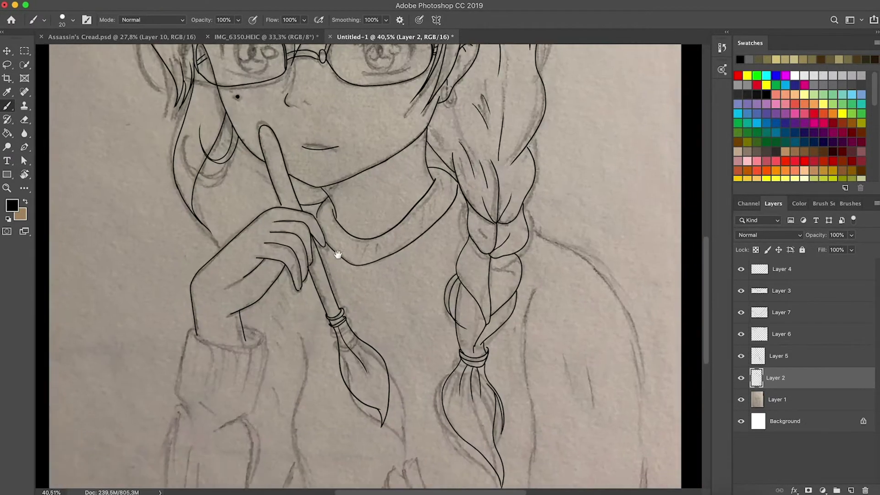
{"action": "scroll", "coordinate": [340, 252], "scroll_direction": "down", "scroll_amount": 3}
{"action": "key", "text": "super+shift+alt+n"}
{"action": "key", "text": "super+z"}
{"action": "mouse_move", "coordinate": [283, 290]}
{"action": "left_mouse_down"}
{"action": "mouse_move", "coordinate": [289, 332]}
{"action": "mouse_move", "coordinate": [279, 369]}
{"action": "mouse_move", "coordinate": [303, 467]}
{"action": "left_mouse_up"}
{"action": "key", "text": "super+z"}
- Ink the inner arm line beside the braid, the shoulder, and the outer sleeve edge down to the page bottom
{"action": "scroll", "coordinate": [303, 458], "scroll_direction": "down", "scroll_amount": 3}
{"action": "mouse_move", "coordinate": [471, 185]}
{"action": "left_mouse_down"}
{"action": "mouse_move", "coordinate": [459, 277]}
{"action": "mouse_move", "coordinate": [467, 405]}
{"action": "left_mouse_up"}
{"action": "mouse_move", "coordinate": [512, 132]}
{"action": "left_mouse_down"}
{"action": "mouse_move", "coordinate": [554, 182]}
{"action": "mouse_move", "coordinate": [559, 243]}
{"action": "left_mouse_up"}
{"action": "left_click_drag", "start_coordinate": [570, 359], "coordinate": [575, 398]}
{"action": "key", "text": "super+minus"}
{"action": "key", "text": "super+minus"}
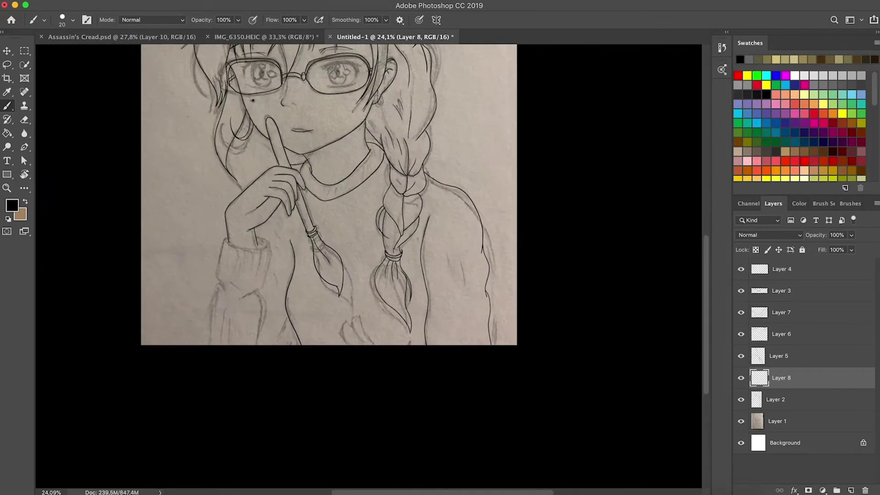
- Ink the sleeve cuff around the raised wrist with its opening, both sides and lower folds
{"action": "left_click", "coordinate": [744, 422]}
{"action": "scroll", "coordinate": [127, 243], "scroll_direction": "up", "scroll_amount": 5}
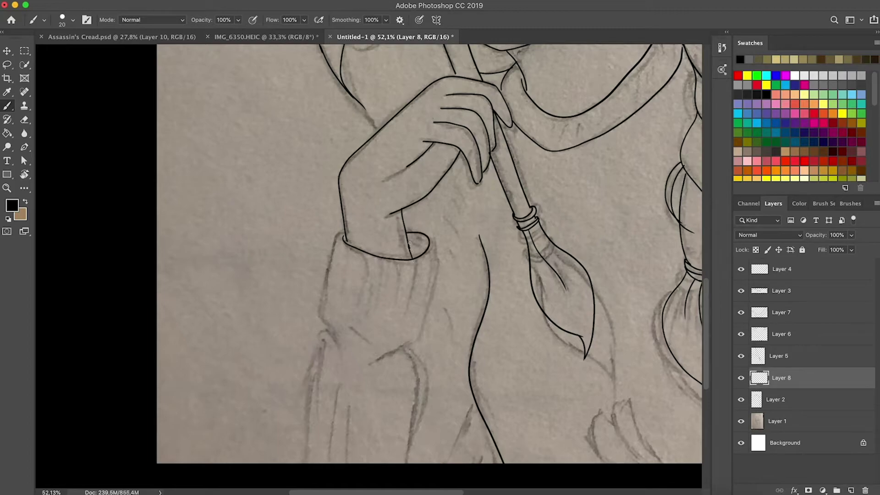
{"action": "mouse_move", "coordinate": [338, 233]}
{"action": "left_mouse_down"}
{"action": "mouse_move", "coordinate": [327, 286]}
{"action": "mouse_move", "coordinate": [334, 352]}
{"action": "left_mouse_up"}
{"action": "left_click_drag", "start_coordinate": [429, 245], "coordinate": [415, 342]}
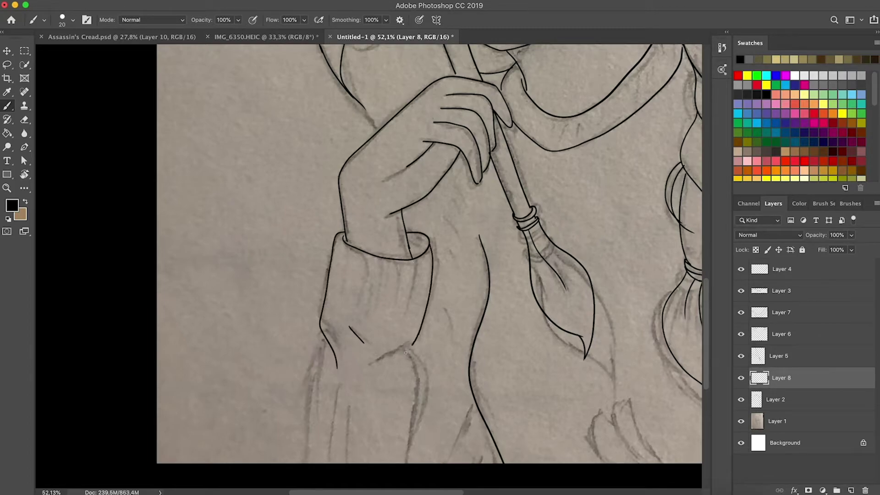
- Ink the raised arm's sleeve edges and the fold beside the torso, and check the line art with the sketch hidden
{"action": "left_click_drag", "start_coordinate": [315, 371], "coordinate": [305, 464]}
{"action": "left_click_drag", "start_coordinate": [412, 361], "coordinate": [411, 464]}
{"action": "left_click_drag", "start_coordinate": [474, 404], "coordinate": [446, 456]}
{"action": "key", "text": "super+0"}
{"action": "left_click", "coordinate": [740, 422]}
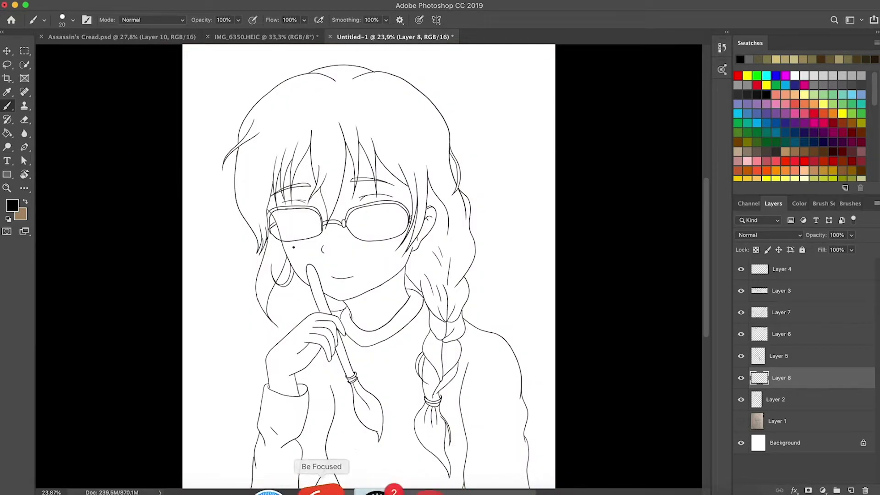
- Erase and redraw the lower end of the inner arm line next to the braid's tip
{"action": "scroll", "coordinate": [381, 301], "scroll_direction": "up", "scroll_amount": 5}
{"action": "scroll", "coordinate": [381, 301], "scroll_direction": "down", "scroll_amount": 5}
{"action": "scroll", "coordinate": [381, 301], "scroll_direction": "right", "scroll_amount": 3}
{"action": "key", "text": "e"}
{"action": "left_click_drag", "start_coordinate": [374, 352], "coordinate": [371, 400]}
{"action": "key", "text": "b"}
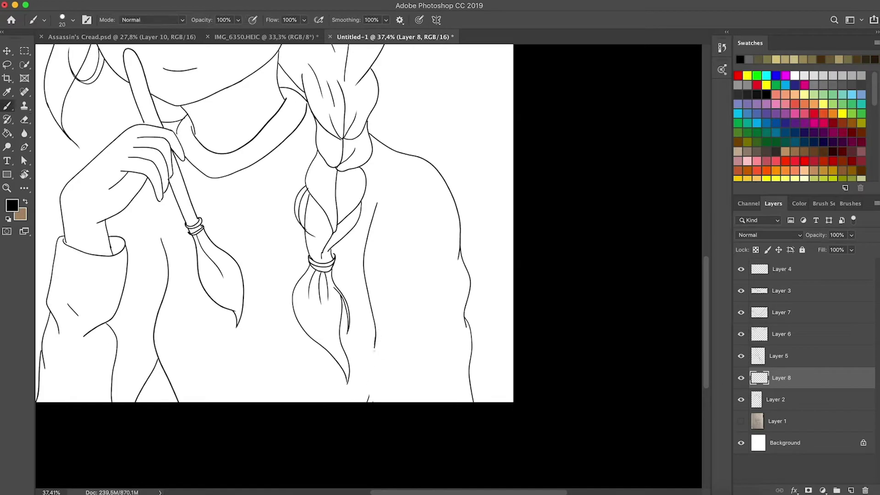
{"action": "key", "text": "super+z"}
{"action": "key", "text": "super+z"}
{"action": "mouse_move", "coordinate": [269, 170]}
{"action": "left_mouse_down"}
{"action": "mouse_move", "coordinate": [287, 222]}
{"action": "mouse_move", "coordinate": [390, 264]}
{"action": "left_mouse_up"}
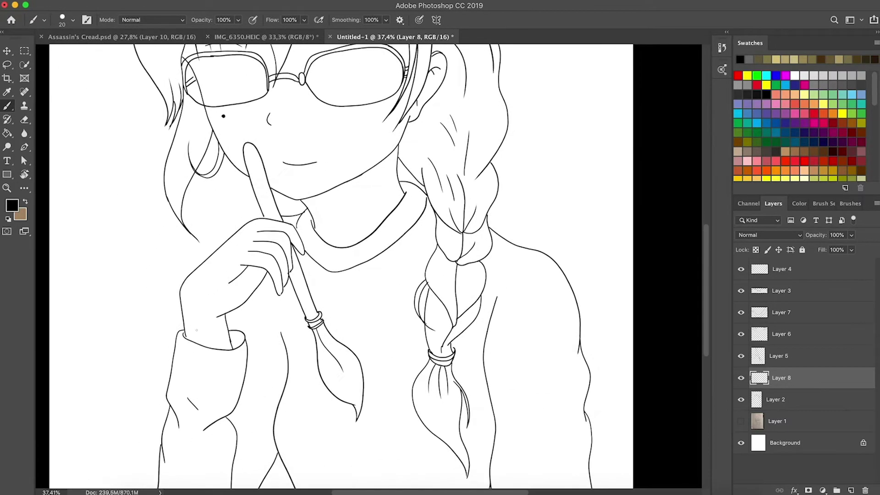
- Ink short rib lines along the upper edge of the raised sleeve's cuff
{"action": "scroll", "coordinate": [192, 322], "scroll_direction": "up", "scroll_amount": 4}
{"action": "scroll", "coordinate": [192, 322], "scroll_direction": "down", "scroll_amount": 4}
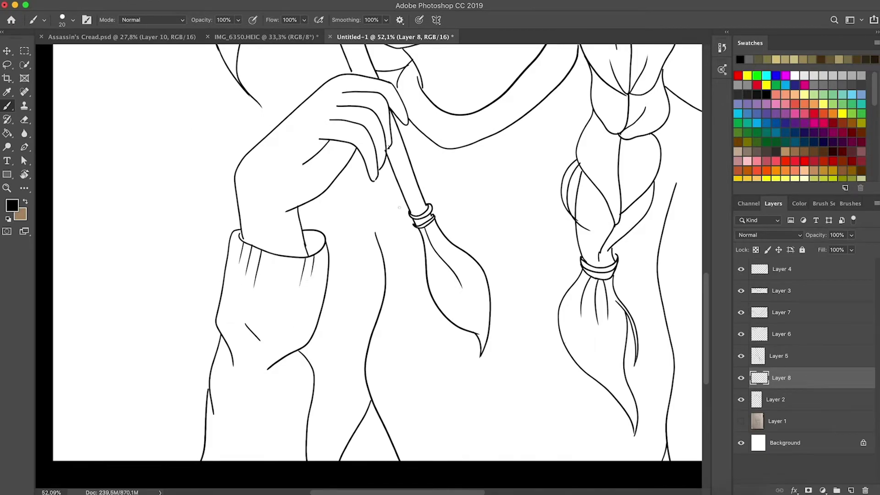
{"action": "scroll", "coordinate": [391, 207], "scroll_direction": "down", "scroll_amount": 3}
{"action": "scroll", "coordinate": [365, 171], "scroll_direction": "down", "scroll_amount": 3}
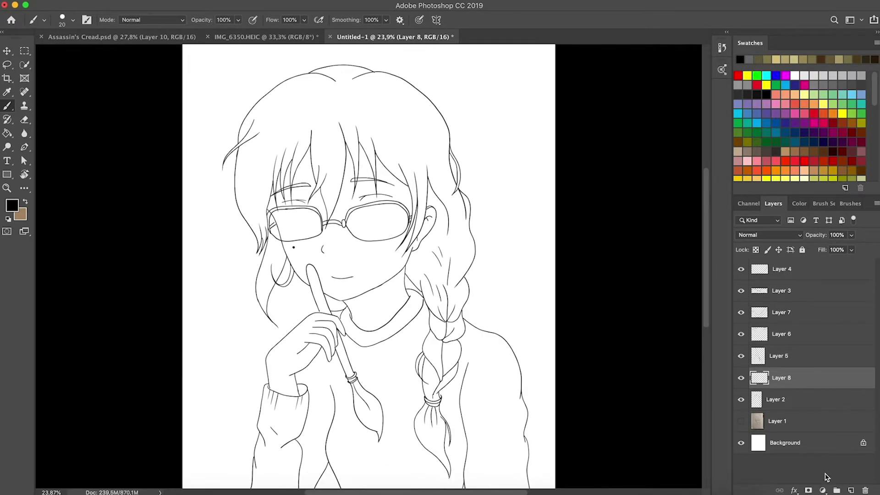
- Add a new layer, show the sketch, rotate the canvas, and ink a thickened upper lash line on the braid-side eye
{"action": "left_click", "coordinate": [851, 491]}
{"action": "left_click", "coordinate": [741, 443]}
{"action": "key", "text": "r"}
{"action": "mouse_move", "coordinate": [511, 293]}
{"action": "left_mouse_down"}
{"action": "mouse_move", "coordinate": [416, 181]}
{"action": "mouse_move", "coordinate": [461, 173]}
{"action": "mouse_move", "coordinate": [486, 206]}
{"action": "left_mouse_up"}
{"action": "scroll", "coordinate": [416, 181], "scroll_direction": "up", "scroll_amount": 5}
{"action": "scroll", "coordinate": [486, 206], "scroll_direction": "up", "scroll_amount": 3}
{"action": "mouse_move", "coordinate": [151, 80]}
{"action": "left_mouse_down"}
{"action": "mouse_move", "coordinate": [185, 187]}
{"action": "mouse_move", "coordinate": [234, 265]}
{"action": "mouse_move", "coordinate": [392, 137]}
{"action": "left_mouse_up"}
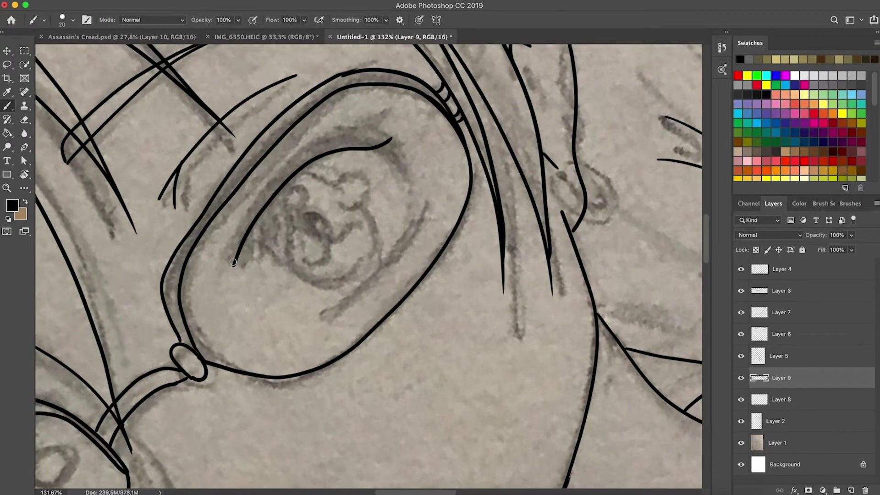
{"action": "left_click_drag", "start_coordinate": [244, 246], "coordinate": [240, 277]}
{"action": "mouse_move", "coordinate": [241, 276]}
{"action": "left_mouse_down"}
{"action": "mouse_move", "coordinate": [249, 230]}
{"action": "mouse_move", "coordinate": [308, 163]}
{"action": "mouse_move", "coordinate": [388, 139]}
{"action": "left_mouse_up"}
{"action": "mouse_move", "coordinate": [242, 243]}
{"action": "left_mouse_down"}
{"action": "mouse_move", "coordinate": [308, 164]}
{"action": "mouse_move", "coordinate": [389, 143]}
{"action": "left_mouse_up"}
- Ink the braid-side eye's lower lid, outer corner, iris outline and the highlight at the iris edge
{"action": "mouse_move", "coordinate": [317, 315]}
{"action": "left_mouse_down"}
{"action": "mouse_move", "coordinate": [387, 252]}
{"action": "mouse_move", "coordinate": [410, 209]}
{"action": "left_mouse_up"}
{"action": "left_click_drag", "start_coordinate": [369, 148], "coordinate": [406, 197]}
{"action": "left_click_drag", "start_coordinate": [332, 198], "coordinate": [354, 194]}
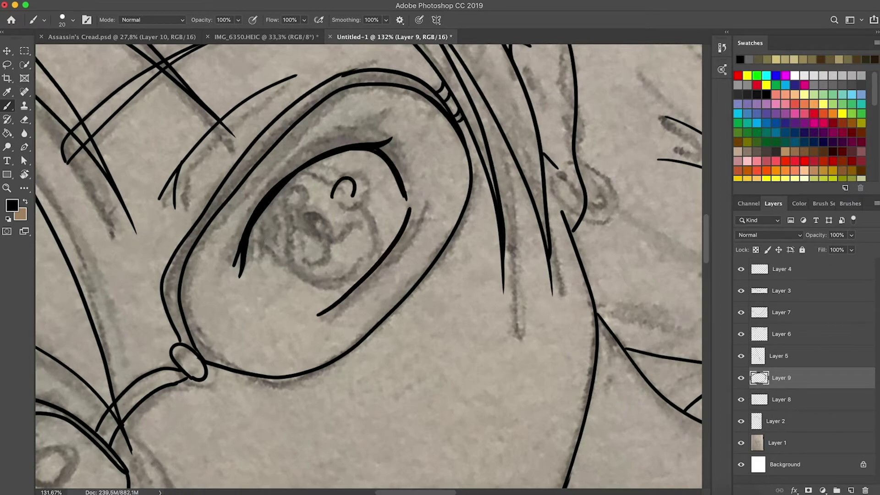
{"action": "left_click_drag", "start_coordinate": [259, 220], "coordinate": [281, 264]}
{"action": "mouse_move", "coordinate": [371, 239]}
{"action": "left_mouse_down"}
{"action": "mouse_move", "coordinate": [317, 280]}
{"action": "mouse_move", "coordinate": [361, 211]}
{"action": "left_mouse_up"}
- Set the brush smoothing to 20% and ink the pupil and the wavy reflection lines inside the iris
{"action": "left_click", "coordinate": [386, 20]}
{"action": "left_click_drag", "start_coordinate": [388, 35], "coordinate": [349, 36]}
{"action": "left_click_drag", "start_coordinate": [317, 230], "coordinate": [348, 242]}
{"action": "key", "text": "super+z"}
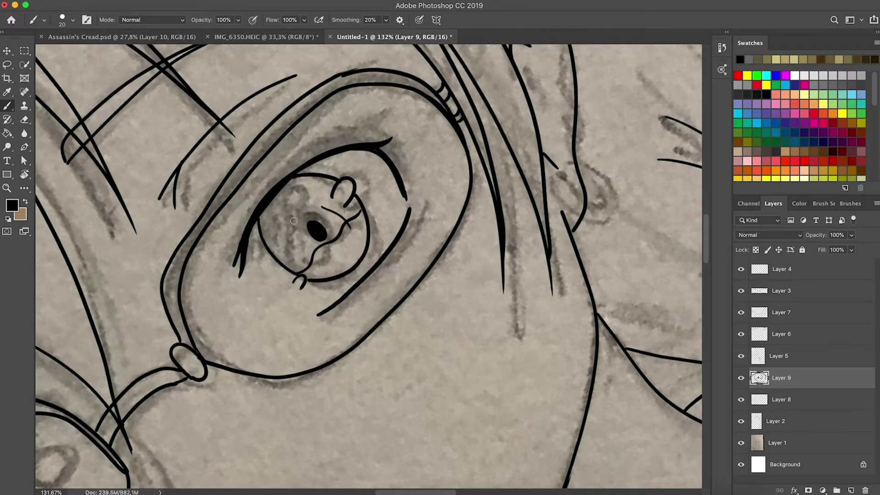
{"action": "left_click_drag", "start_coordinate": [267, 237], "coordinate": [261, 220]}
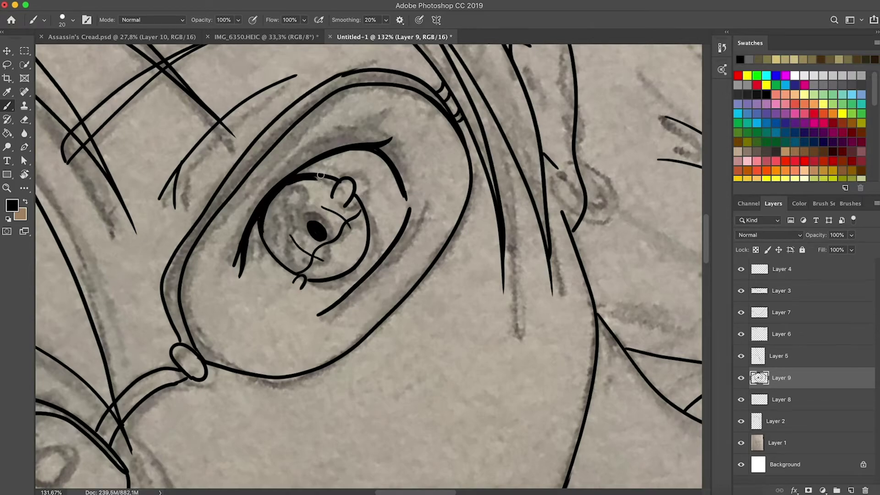
- Hide the sketch and add eyelashes, a thicker lash line, a small highlight and short radial marks to the eye
{"action": "scroll", "coordinate": [350, 230], "scroll_direction": "down", "scroll_amount": 10}
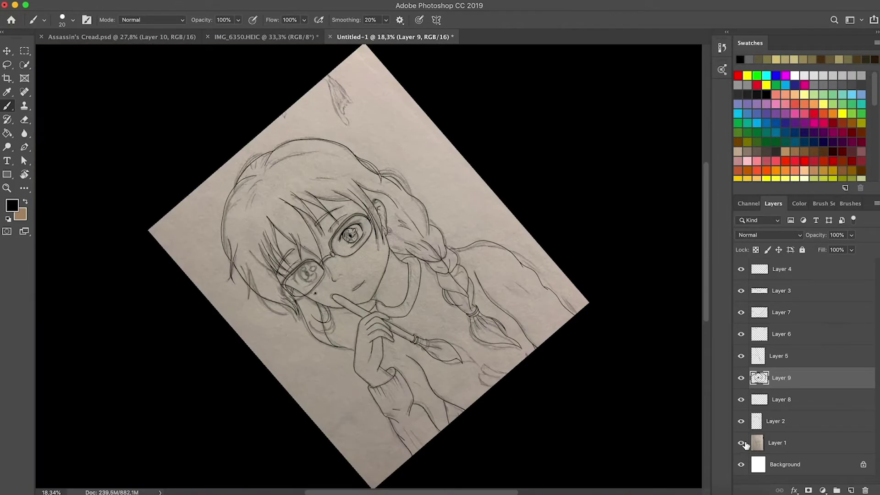
{"action": "left_click", "coordinate": [741, 442]}
{"action": "scroll", "coordinate": [284, 228], "scroll_direction": "up", "scroll_amount": 10}
{"action": "mouse_move", "coordinate": [326, 174]}
{"action": "left_mouse_down"}
{"action": "mouse_move", "coordinate": [406, 136]}
{"action": "mouse_move", "coordinate": [310, 195]}
{"action": "left_mouse_up"}
{"action": "left_click_drag", "start_coordinate": [282, 240], "coordinate": [341, 160]}
{"action": "mouse_move", "coordinate": [397, 129]}
{"action": "left_mouse_down"}
{"action": "mouse_move", "coordinate": [409, 108]}
{"action": "mouse_move", "coordinate": [425, 111]}
{"action": "left_mouse_up"}
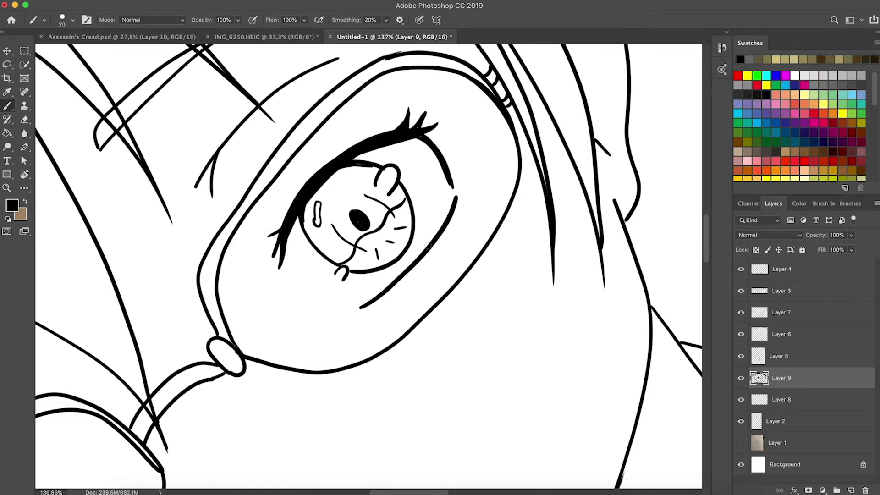
{"action": "left_click_drag", "start_coordinate": [314, 192], "coordinate": [330, 236]}
{"action": "key", "text": "super+z"}
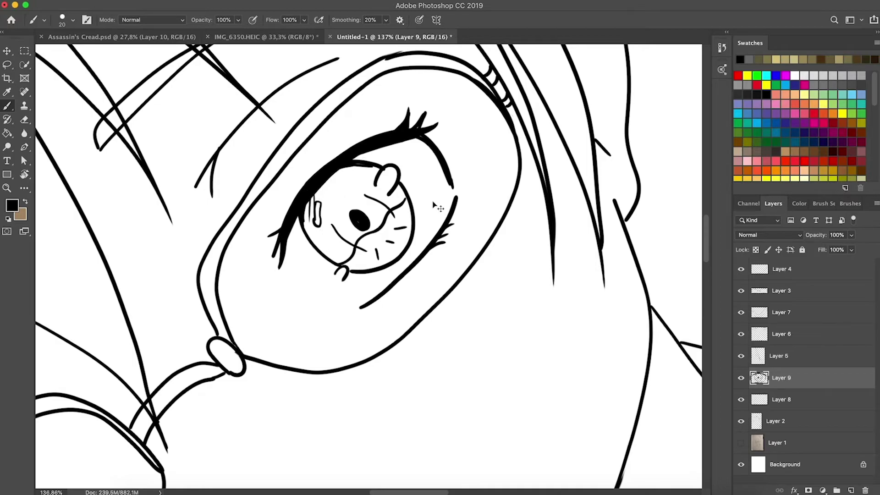
- Rotate the canvas view to 7°, check the finished eye, and add a new layer directly above Layer 8
{"action": "key", "text": "r"}
{"action": "left_click_drag", "start_coordinate": [485, 177], "coordinate": [477, 285]}
{"action": "key", "text": "super+0"}
{"action": "scroll", "coordinate": [401, 227], "scroll_direction": "up", "scroll_amount": 10}
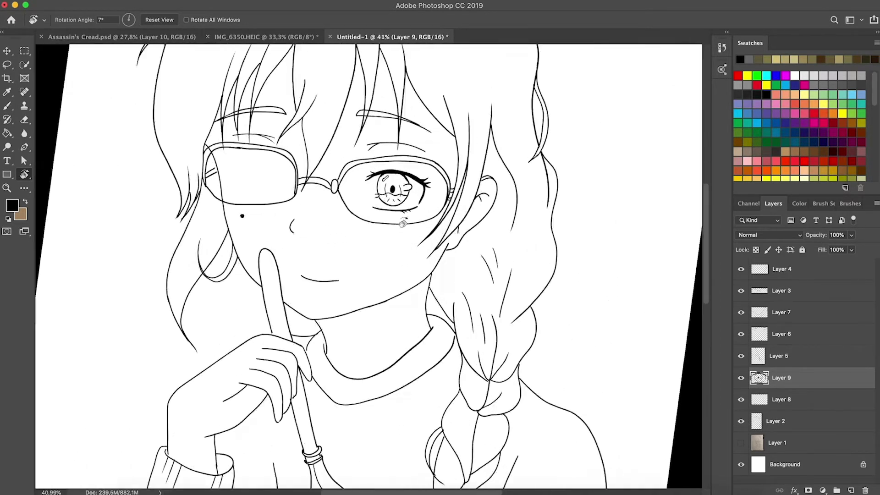
{"action": "left_click", "coordinate": [825, 400]}
{"action": "left_click", "coordinate": [851, 490]}
- Marquee-select the finished eye on Layer 9, copy and paste it onto its own layer, and start Free Transform
{"action": "key", "text": "m"}
{"action": "left_click_drag", "start_coordinate": [480, 103], "coordinate": [345, 192]}
{"action": "left_click", "coordinate": [796, 380]}
{"action": "key", "text": "super+c"}
{"action": "key", "text": "super+v"}
{"action": "key", "text": "super+t"}
- Flip the pasted eye horizontally, place it inside the other glasses lens, and check it on the whole face
{"action": "right_click", "coordinate": [425, 131]}
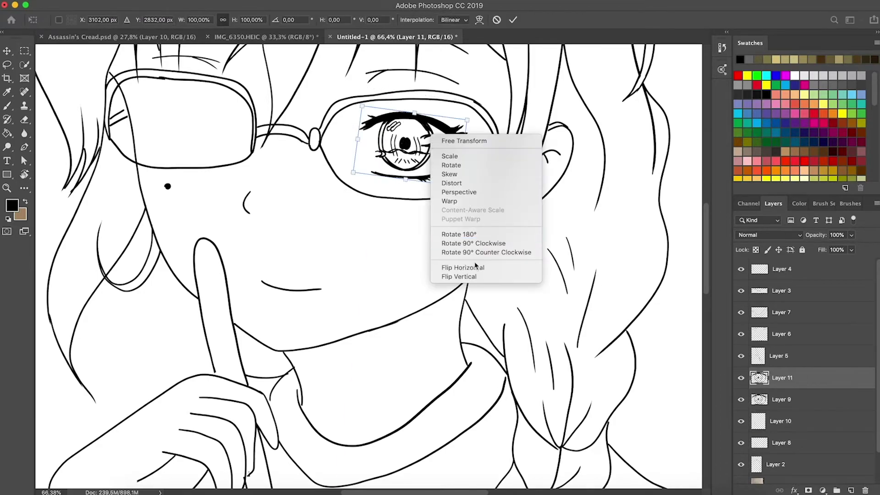
{"action": "left_click", "coordinate": [459, 275]}
{"action": "left_click_drag", "start_coordinate": [427, 120], "coordinate": [208, 101]}
{"action": "key", "text": "Return"}
{"action": "key", "text": "r"}
{"action": "left_click_drag", "start_coordinate": [495, 165], "coordinate": [465, 136]}
{"action": "scroll", "coordinate": [465, 137], "scroll_direction": "down", "scroll_amount": 5}
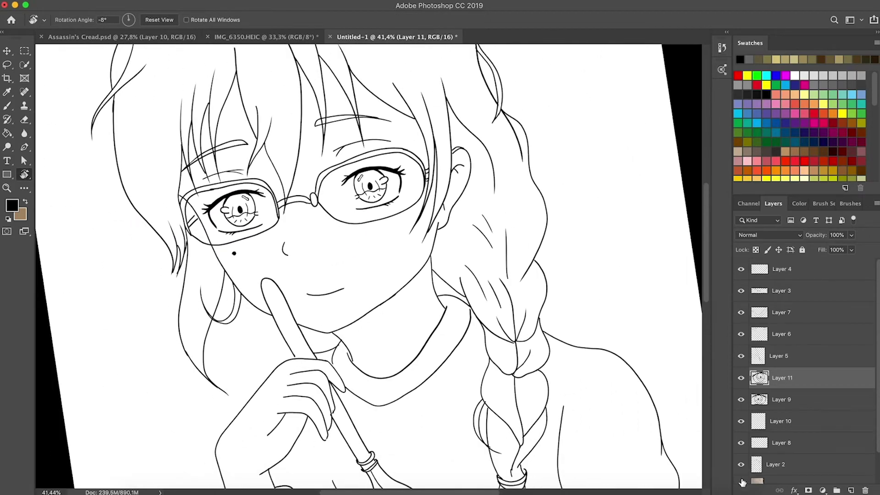
{"action": "scroll", "coordinate": [366, 166], "scroll_direction": "up", "scroll_amount": 3}
{"action": "scroll", "coordinate": [367, 166], "scroll_direction": "down", "scroll_amount": 2}
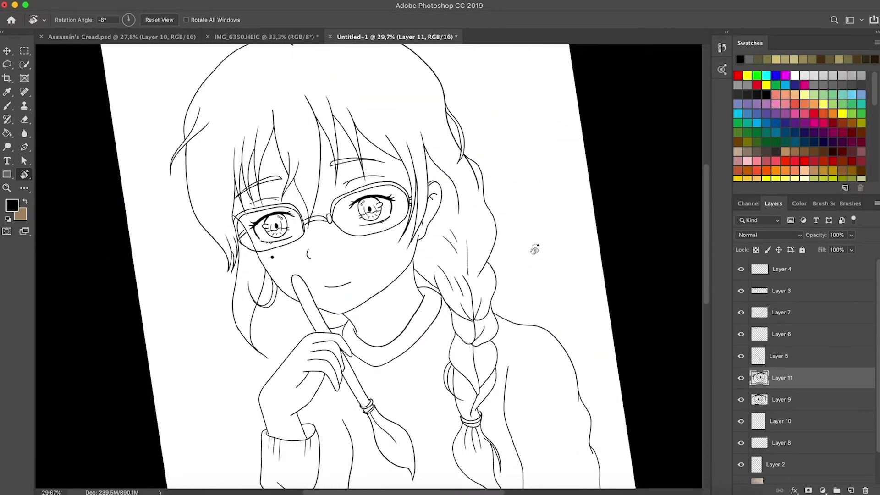
- Try shading the upper part of the braid-side iris in grey with a larger brush on Layer 10
{"action": "left_click_drag", "start_coordinate": [534, 249], "coordinate": [534, 260]}
{"action": "scroll", "coordinate": [534, 261], "scroll_direction": "up", "scroll_amount": 5}
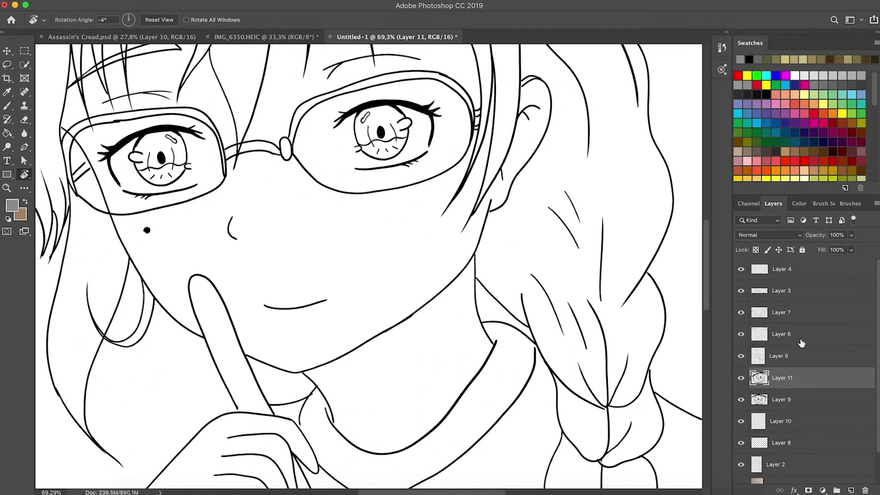
{"action": "left_click", "coordinate": [781, 421]}
{"action": "key", "text": "b"}
{"action": "left_click", "coordinate": [72, 19]}
{"action": "mouse_move", "coordinate": [376, 112]}
{"action": "left_mouse_down"}
{"action": "mouse_move", "coordinate": [361, 131]}
{"action": "mouse_move", "coordinate": [401, 115]}
{"action": "mouse_move", "coordinate": [388, 137]}
{"action": "mouse_move", "coordinate": [404, 128]}
{"action": "left_mouse_up"}
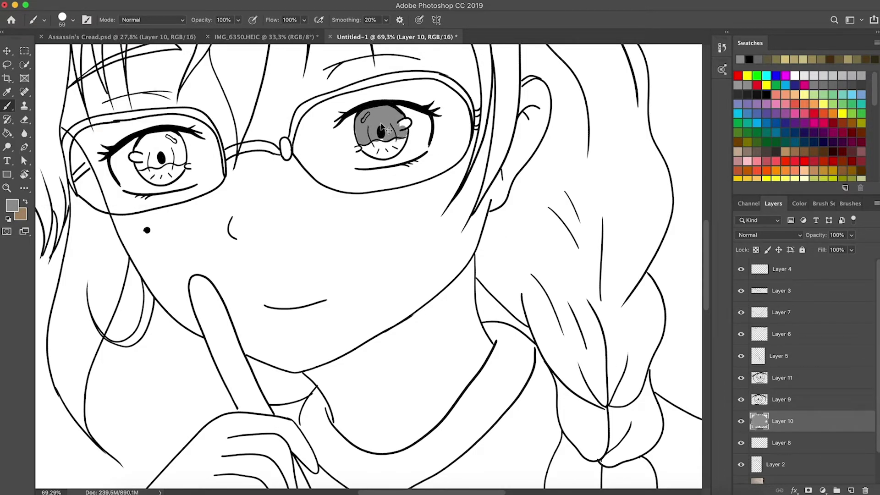
- Rotate the canvas view to 43° with the sketch shown and set the brush to black at 20 px
{"action": "key", "text": "r"}
{"action": "scroll", "coordinate": [431, 183], "scroll_direction": "down", "scroll_amount": 6}
{"action": "left_click_drag", "start_coordinate": [431, 183], "coordinate": [450, 190]}
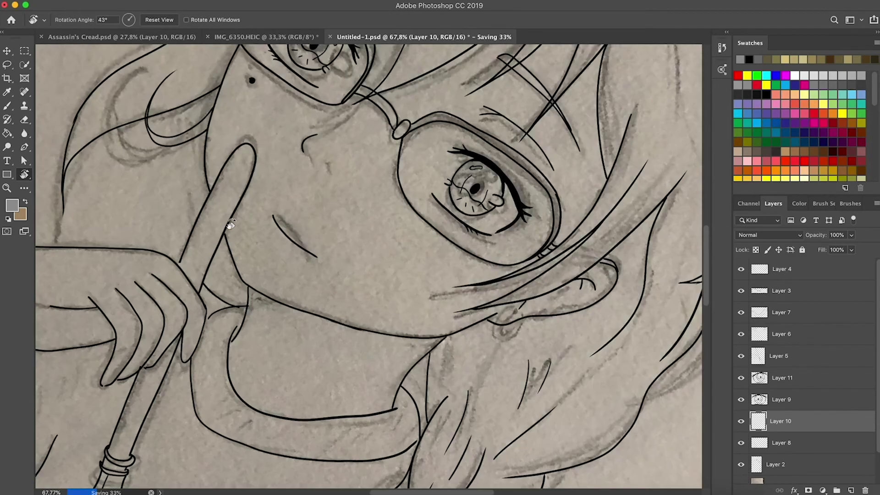
{"action": "key", "text": "b"}
{"action": "left_click", "coordinate": [750, 60]}
{"action": "left_click", "coordinate": [64, 17]}
{"action": "type", "text": "20"}
{"action": "key", "text": "Return"}
- Set the brush smoothing to 100% and ink the loose hair's inner edge running down behind the brush handle to the hand
{"action": "left_click_drag", "start_coordinate": [184, 250], "coordinate": [146, 131]}
{"action": "key", "text": "ctrl+z"}
{"action": "left_click", "coordinate": [386, 19]}
{"action": "left_click_drag", "start_coordinate": [385, 33], "coordinate": [425, 33]}
{"action": "left_click_drag", "start_coordinate": [182, 256], "coordinate": [138, 116]}
{"action": "key", "text": "ctrl+0"}
{"action": "scroll", "coordinate": [332, 248], "scroll_direction": "up", "scroll_amount": 6}
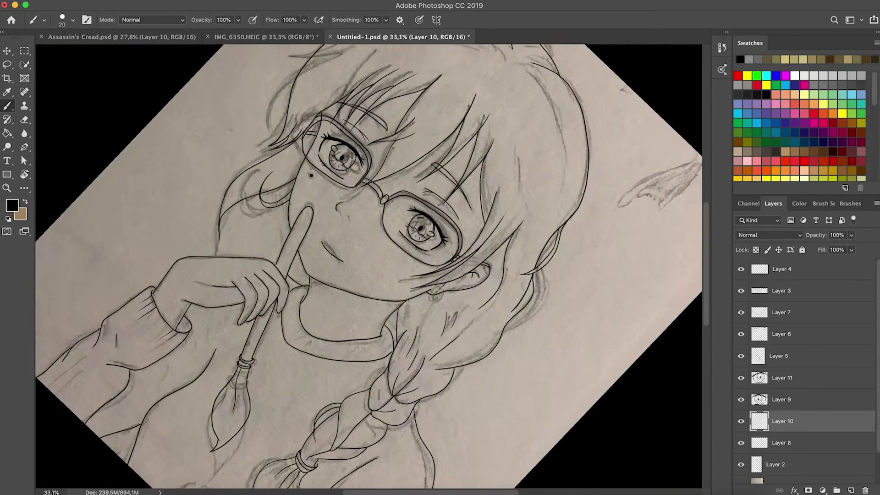
{"action": "mouse_move", "coordinate": [218, 295]}
{"action": "left_mouse_down"}
{"action": "mouse_move", "coordinate": [202, 220]}
{"action": "mouse_move", "coordinate": [213, 124]}
{"action": "left_mouse_up"}
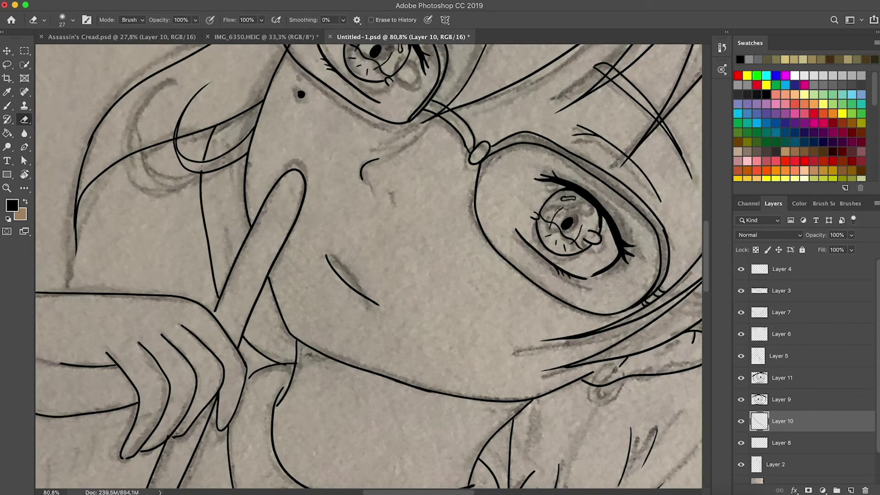
- Ink short crease lines on the neck below the chin and jaw, and turn the fitted canvas view back
{"action": "left_click_drag", "start_coordinate": [296, 353], "coordinate": [266, 320]}
{"action": "mouse_move", "coordinate": [509, 315]}
{"action": "left_mouse_down"}
{"action": "mouse_move", "coordinate": [499, 279]}
{"action": "mouse_move", "coordinate": [415, 173]}
{"action": "left_mouse_up"}
{"action": "left_click_drag", "start_coordinate": [441, 264], "coordinate": [390, 280]}
{"action": "key", "text": "r"}
{"action": "mouse_move", "coordinate": [474, 255]}
{"action": "left_mouse_down"}
{"action": "mouse_move", "coordinate": [455, 322]}
{"action": "mouse_move", "coordinate": [304, 344]}
{"action": "left_mouse_up"}
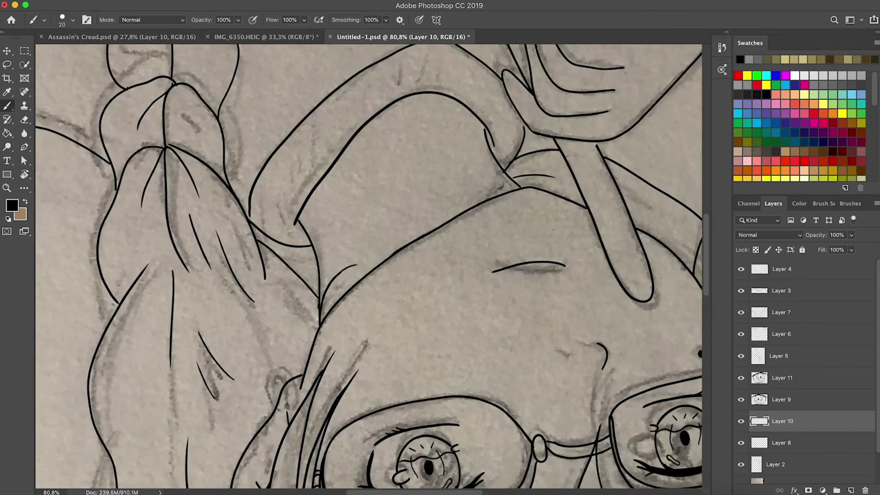
{"action": "key", "text": "r"}
{"action": "mouse_move", "coordinate": [355, 278]}
{"action": "left_mouse_down"}
{"action": "mouse_move", "coordinate": [379, 224]}
{"action": "mouse_move", "coordinate": [427, 205]}
{"action": "left_mouse_up"}
{"action": "key", "text": "super+0"}
{"action": "left_click_drag", "start_coordinate": [547, 269], "coordinate": [551, 231]}
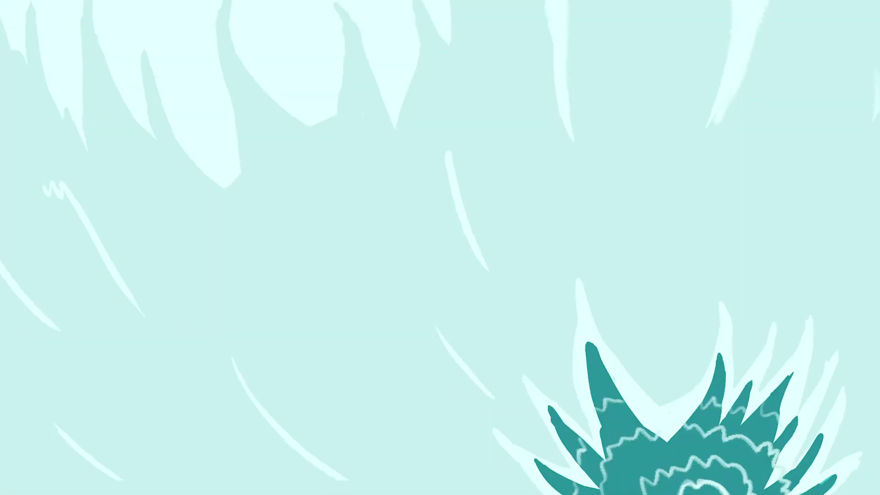